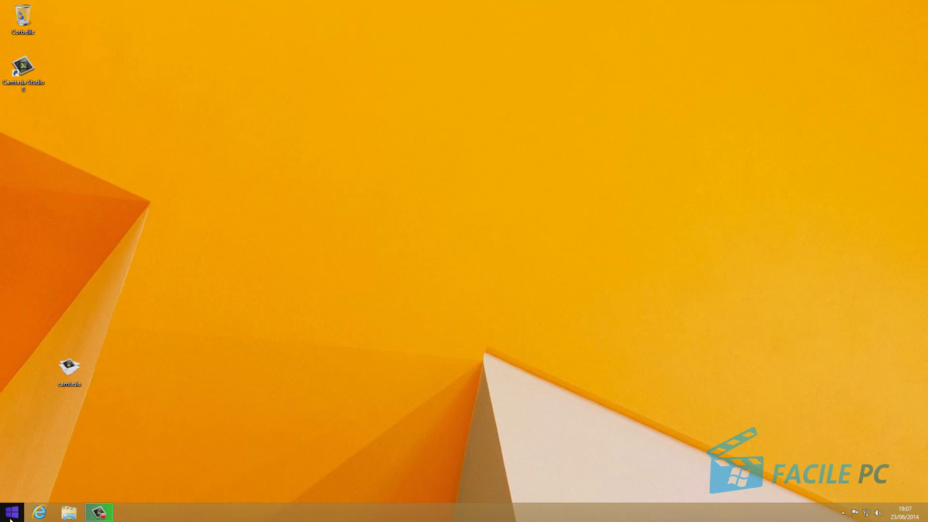
Examine the Windows 8.1 Start screen and the Start button's quick-access menu, and return to the desktop.
left_click(10, 520)
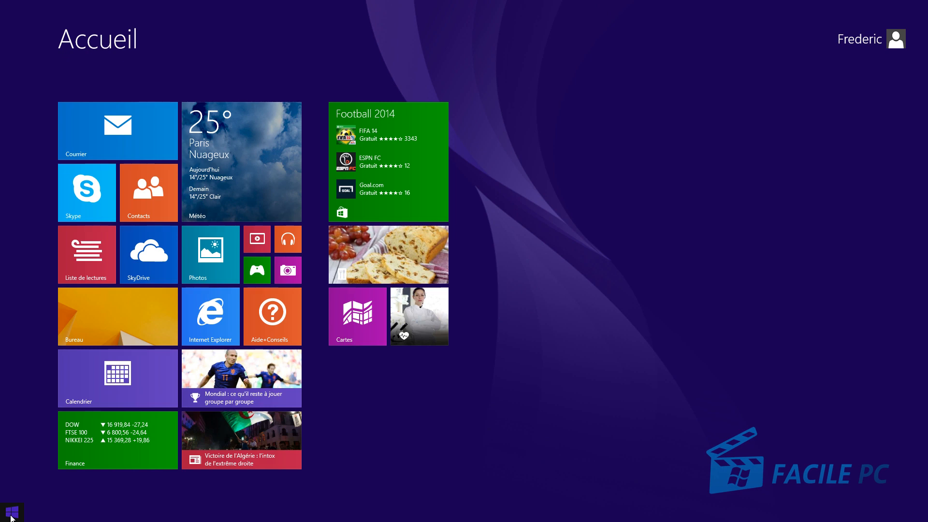
left_click(12, 518)
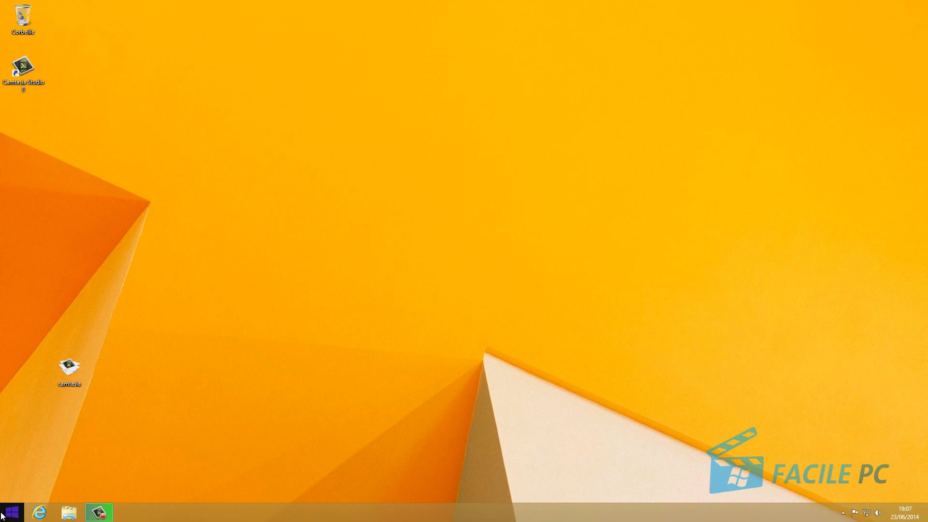
left_click(10, 517)
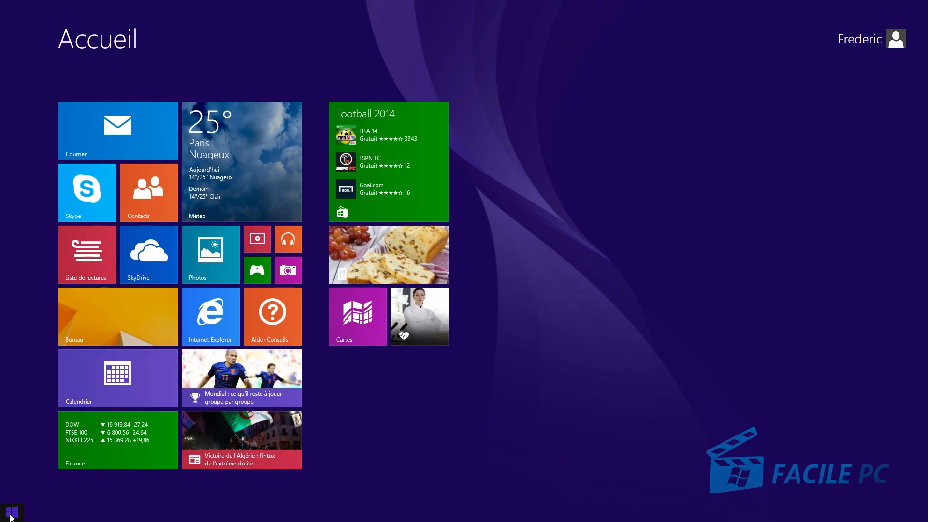
left_click(11, 517)
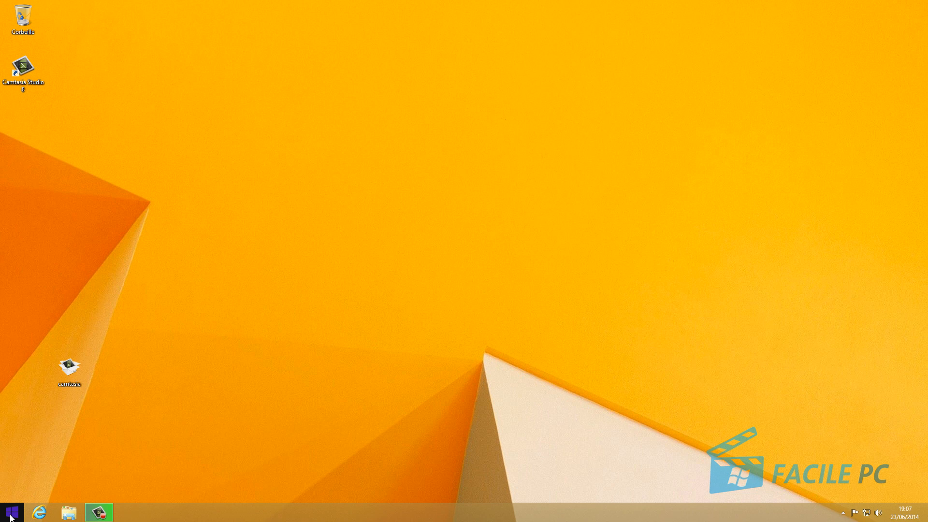
right_click(11, 515)
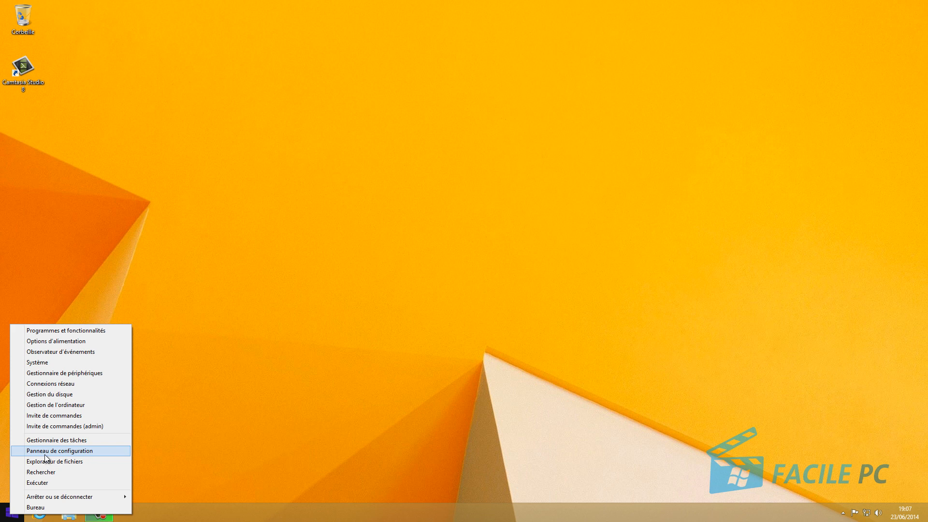
left_click(188, 455)
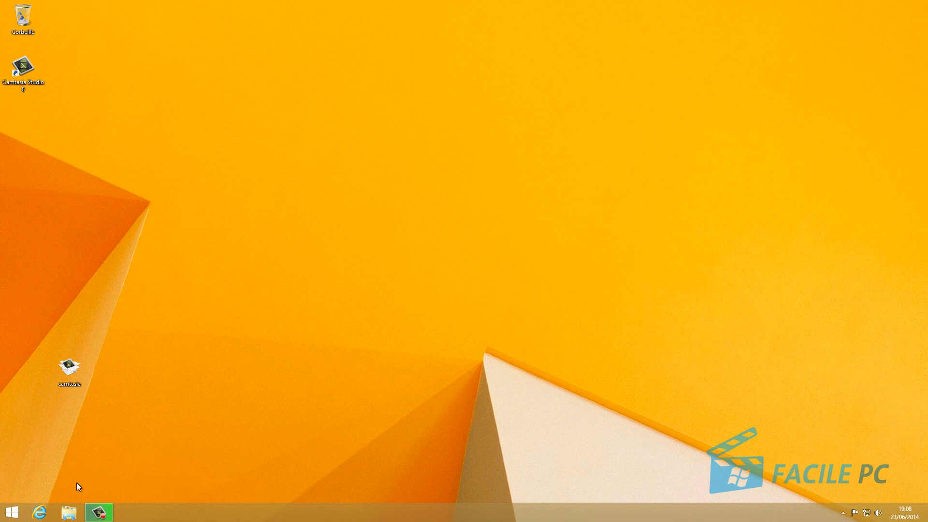
Open Internet Explorer and search the web with Bing for "classic shell".
left_click(40, 513)
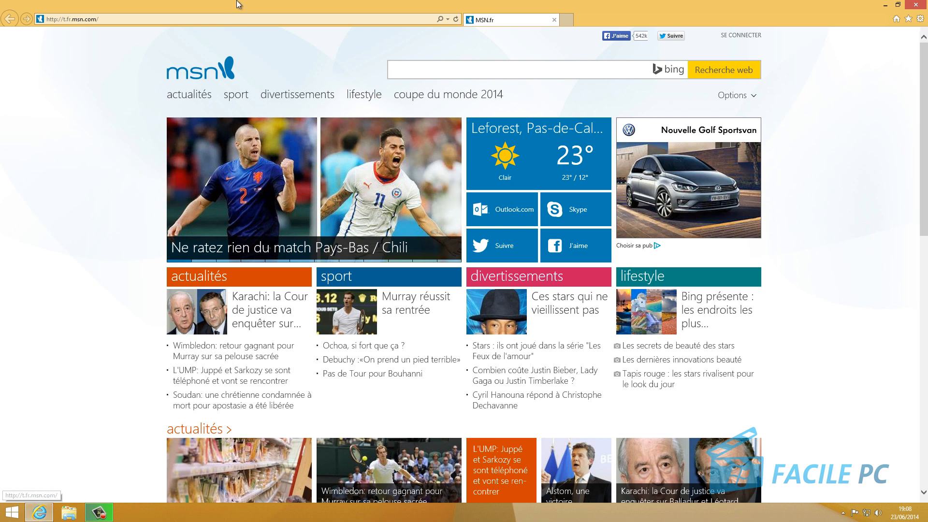
left_click(429, 73)
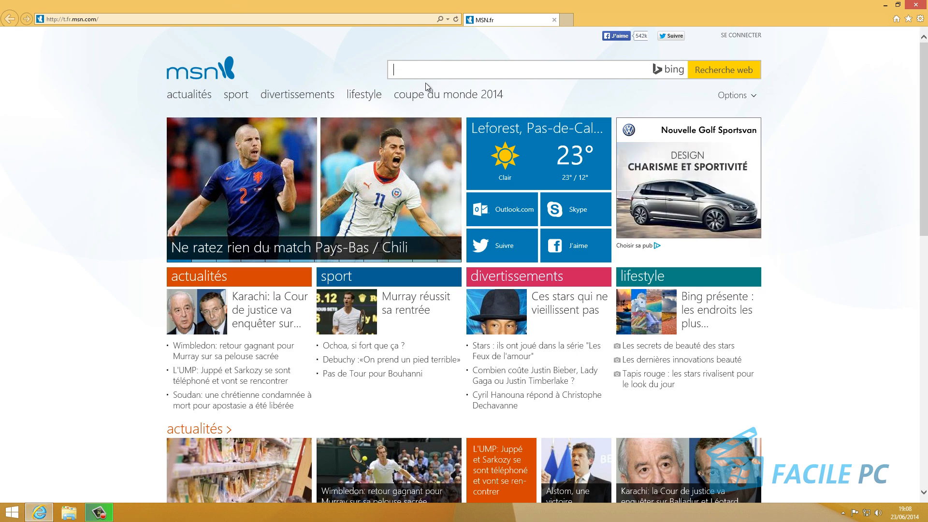
type("class")
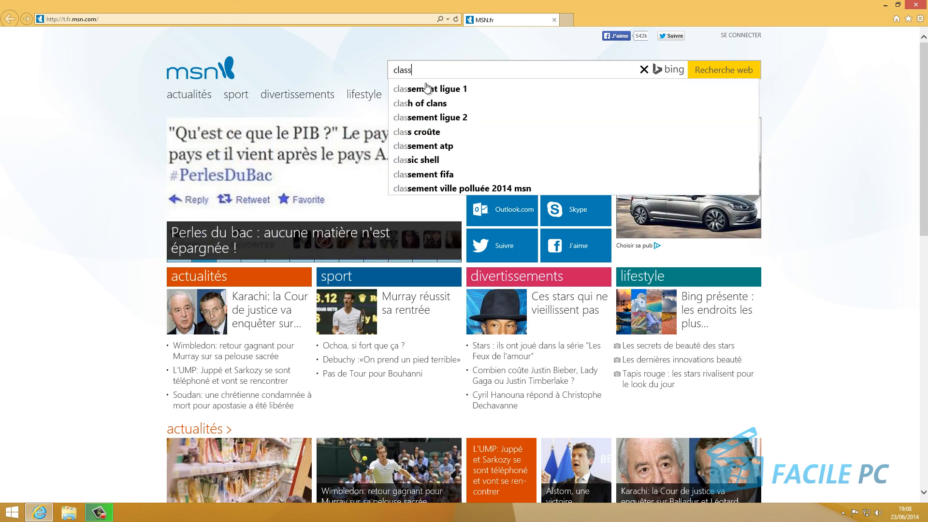
type("ic shell")
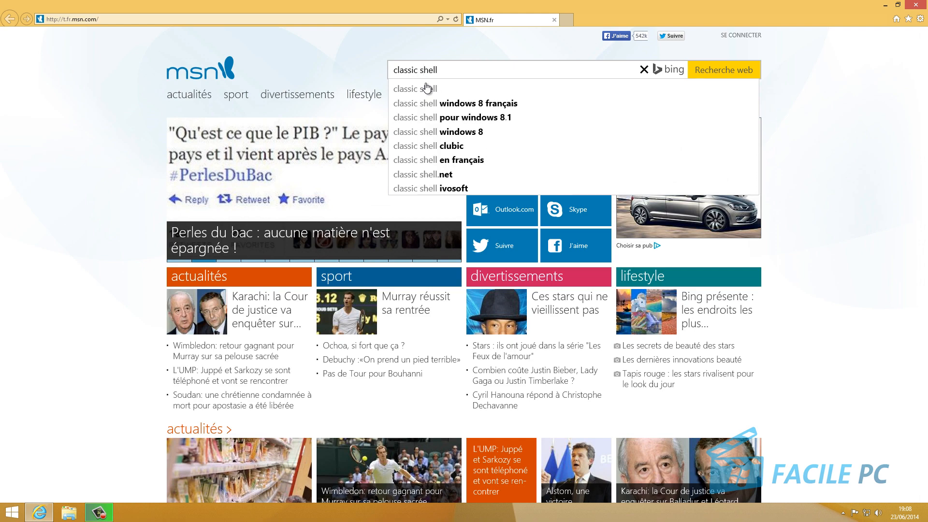
left_click(426, 88)
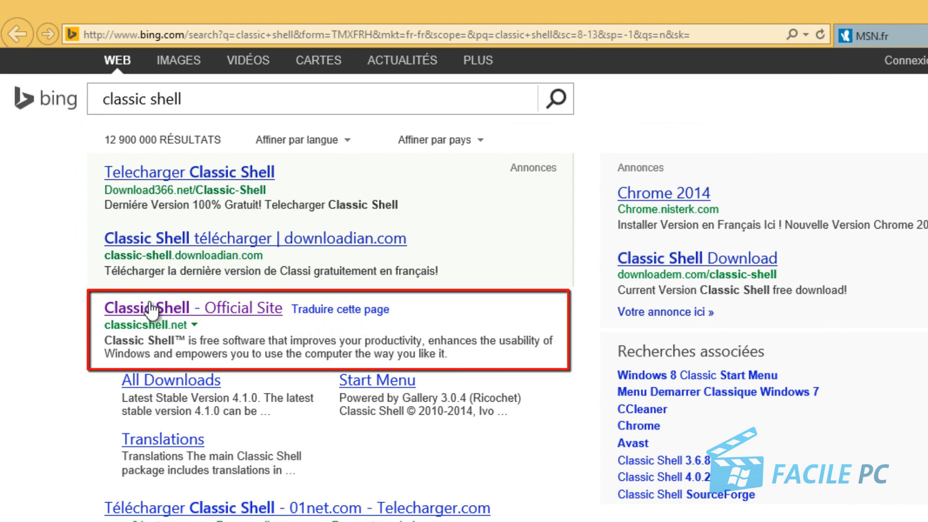
Run the French installer ClassicShellSetup_4_1_0-fr.exe from the official Classic Shell site's Translations page, and close all browser tabs.
left_click(151, 309)
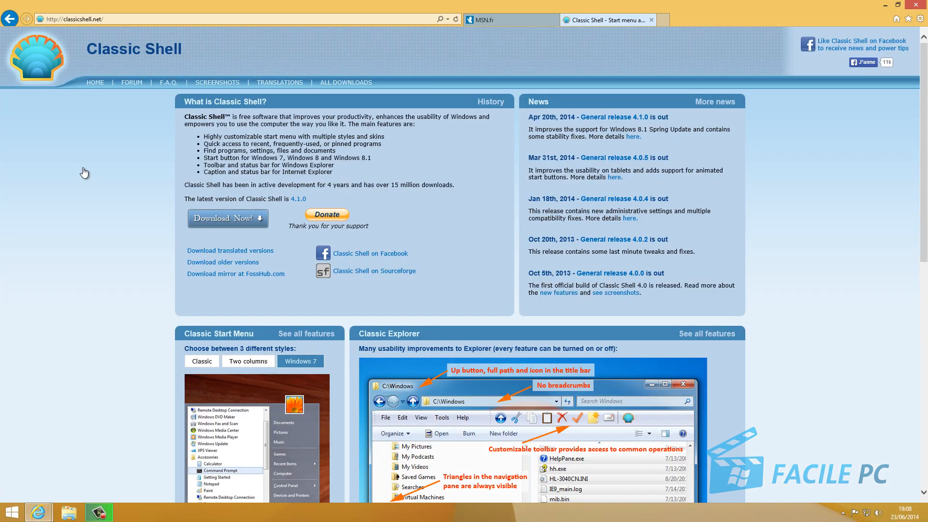
left_click(277, 83)
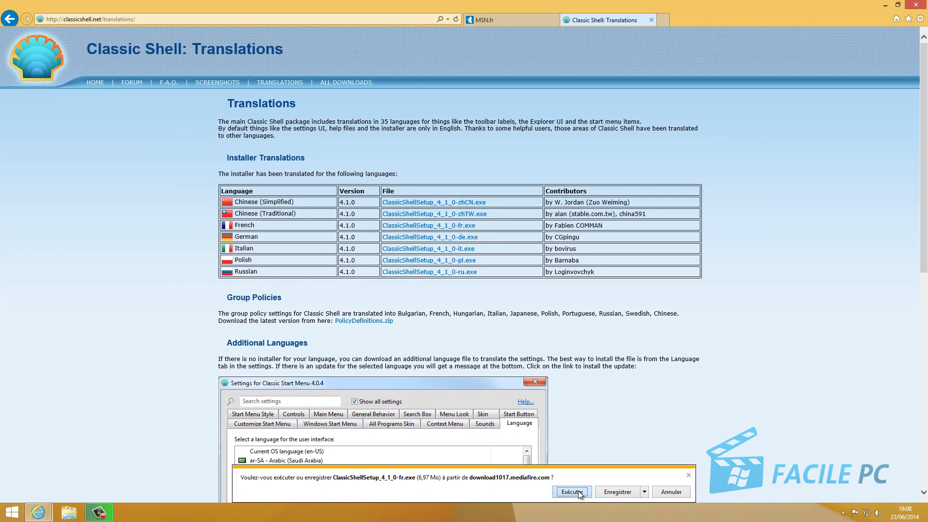
left_click(579, 493)
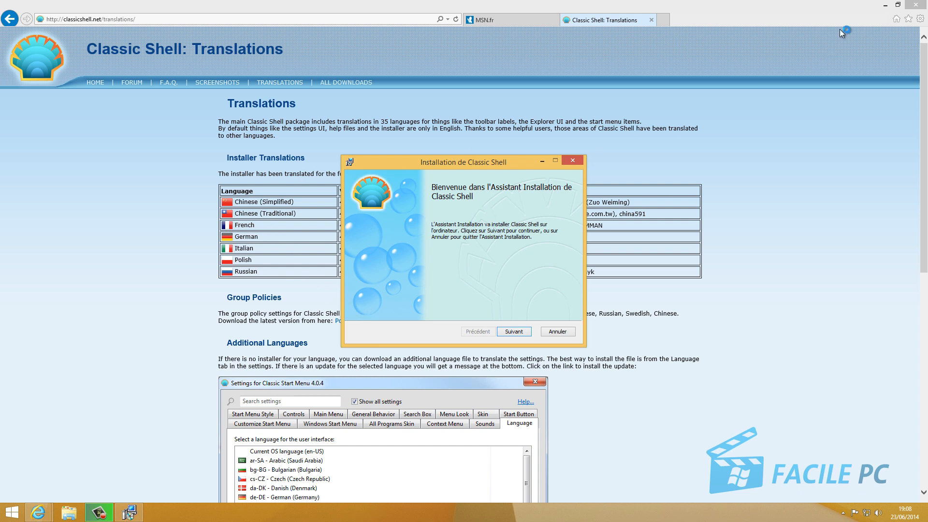
left_click(921, 6)
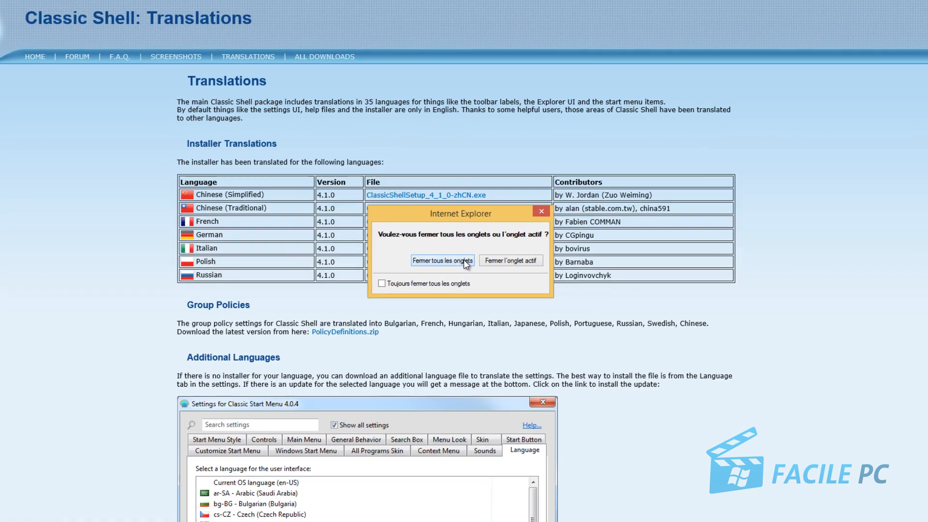
left_click(466, 259)
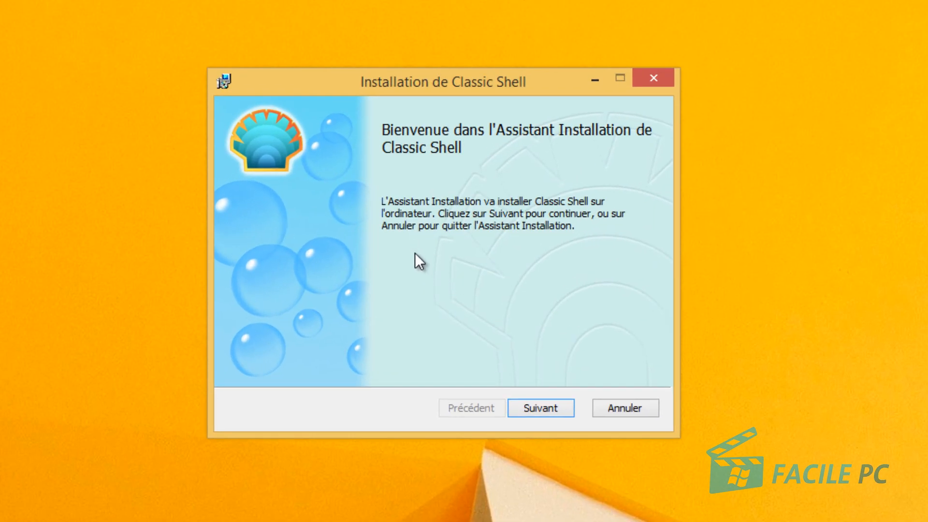
Install Classic Shell with the licence accepted and the default components and location, and finish the wizard without viewing the Readme file.
left_click(544, 410)
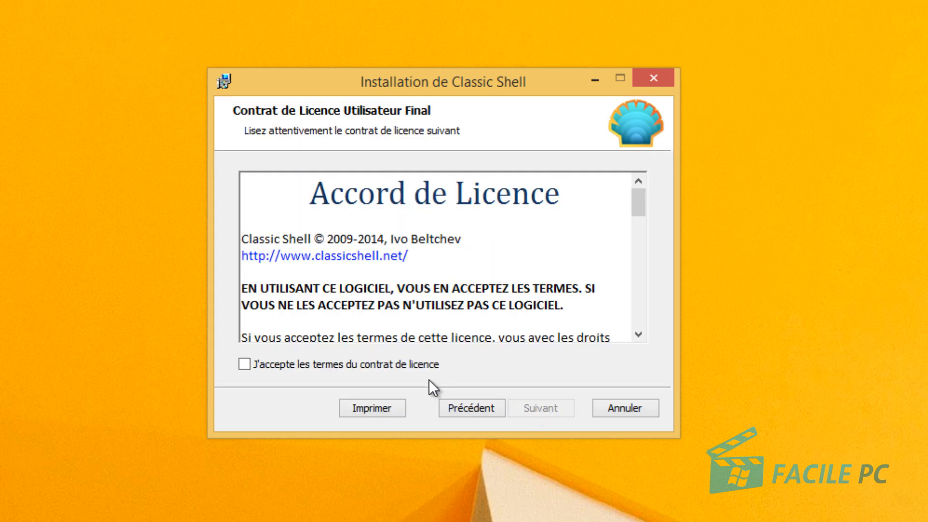
left_click(410, 366)
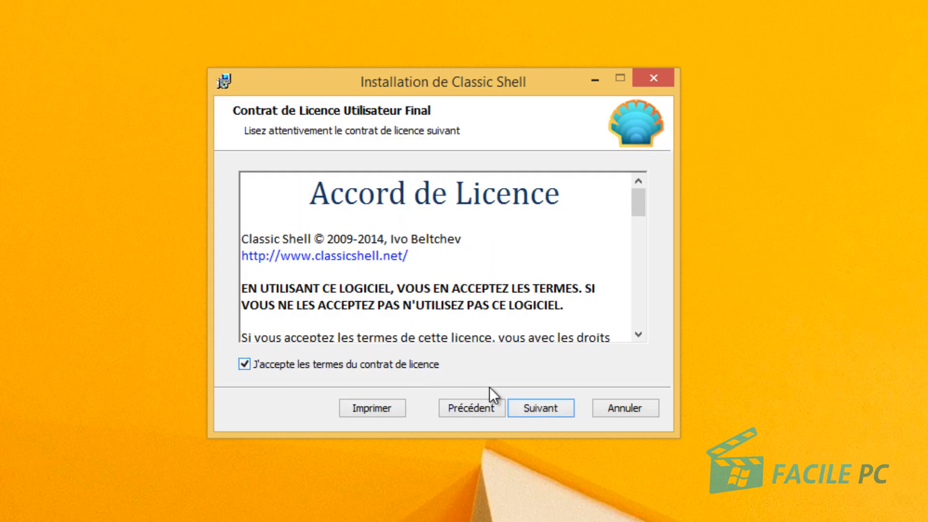
left_click(547, 407)
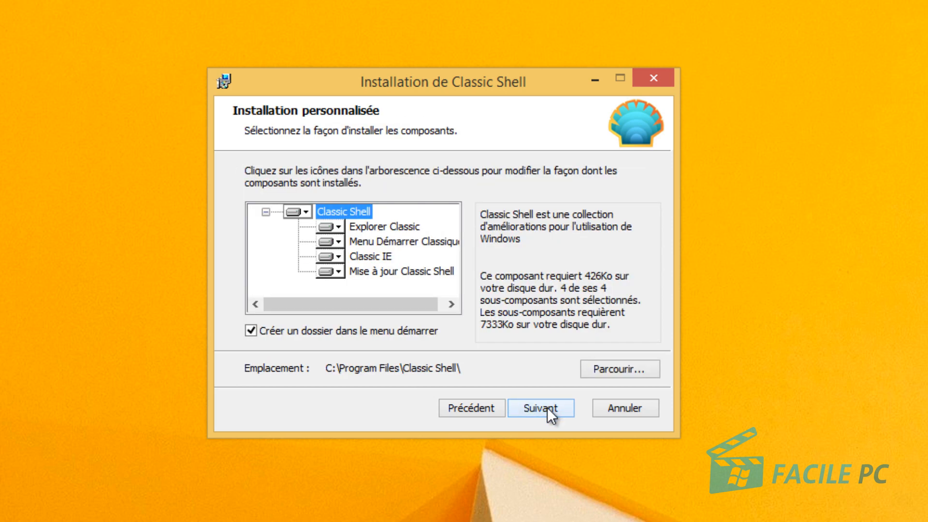
left_click(552, 407)
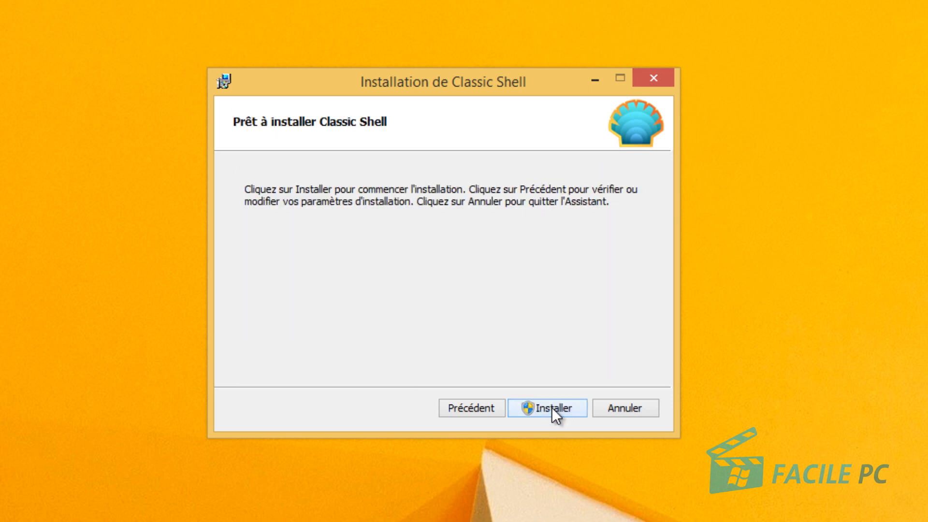
left_click(552, 407)
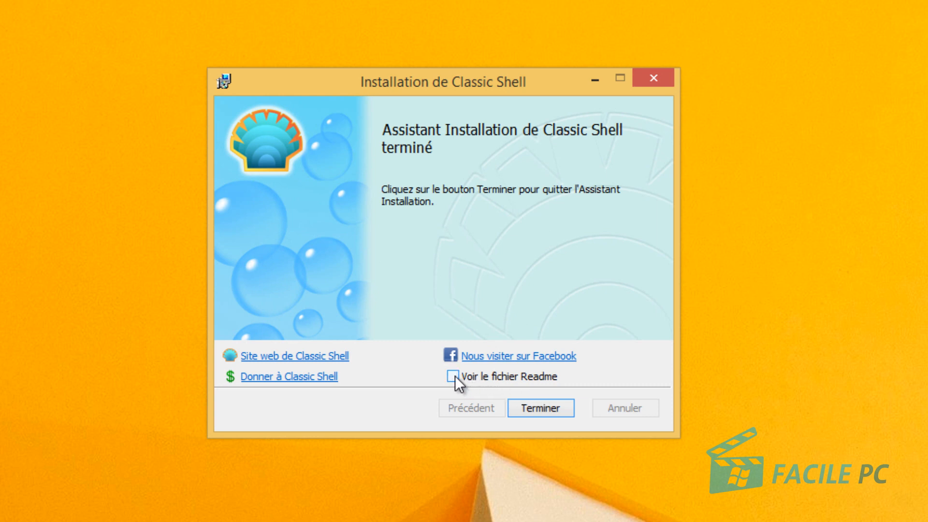
left_click(542, 407)
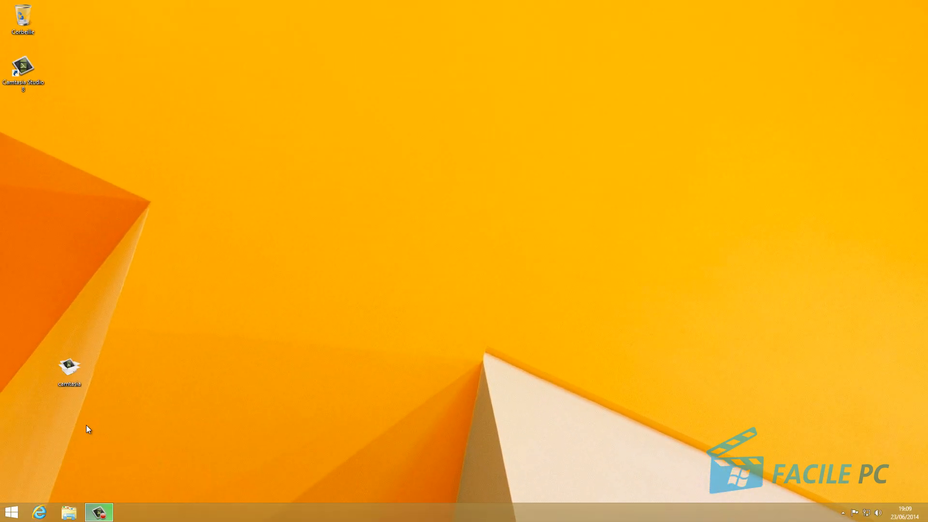
Open the Classic Shell start menu settings and display the Start menu in Style Windows 7.
left_click(12, 512)
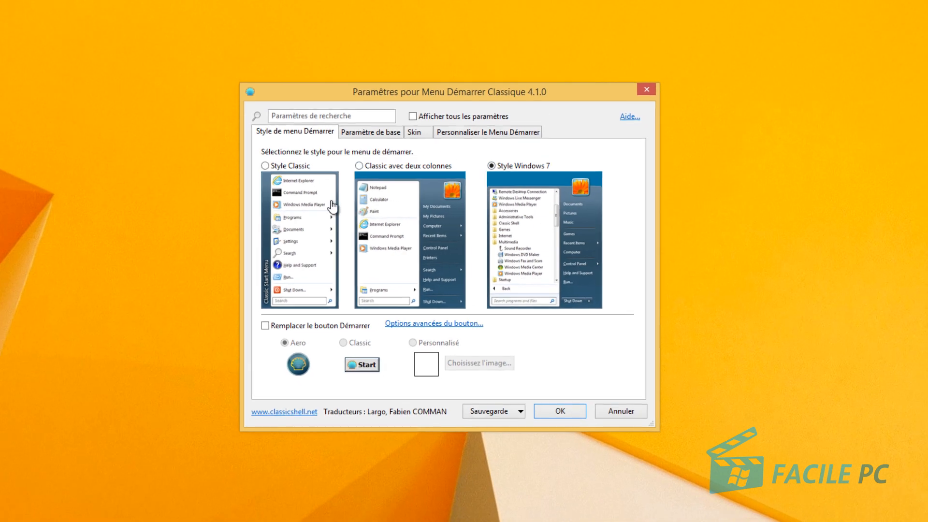
left_click(12, 512)
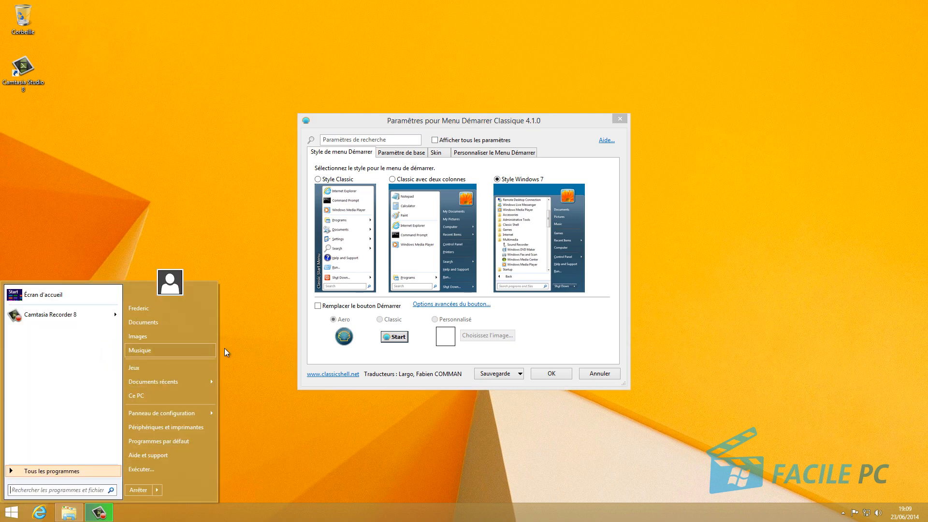
Try the "Classic avec deux colonnes" start menu style and display its Programmes submenu.
left_click(393, 180)
left_click(392, 180)
left_click(4, 516)
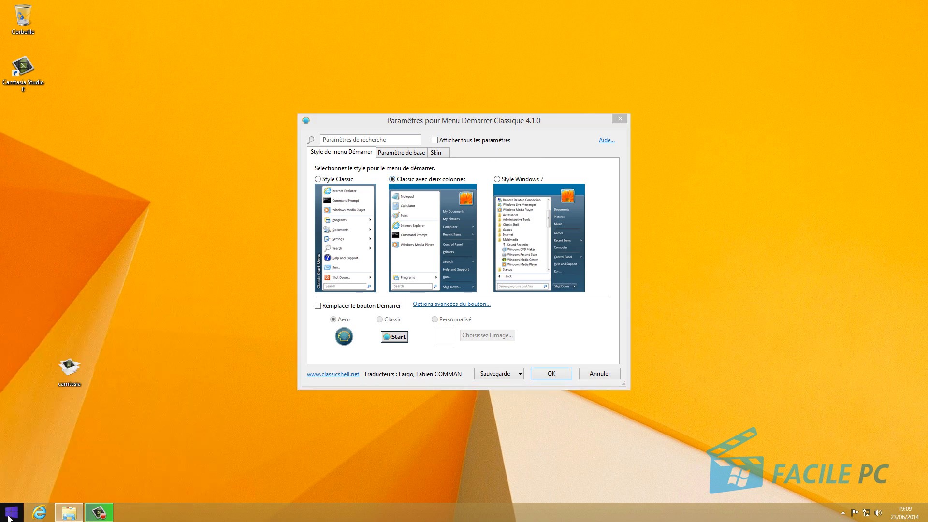
mouse_move(48, 454)
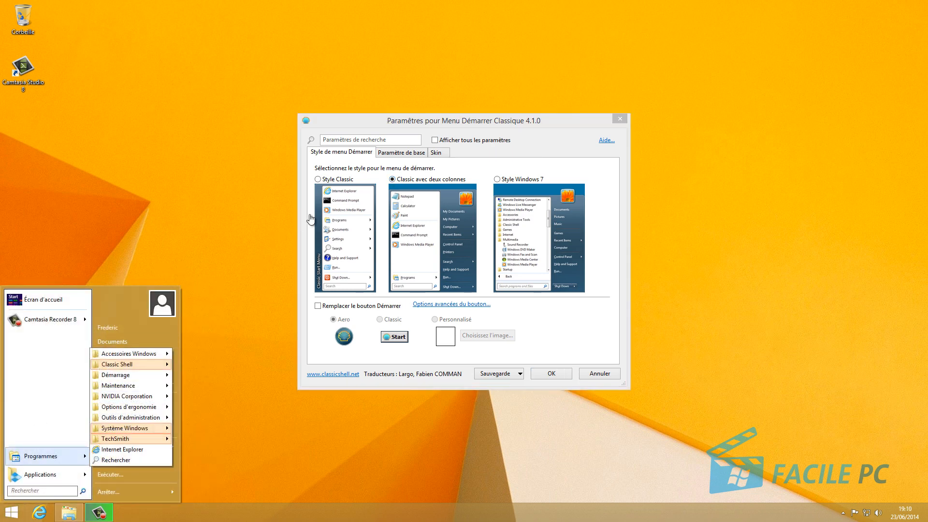
Try the Style Classic start menu, display it, and switch back to Style Windows 7.
left_click(321, 180)
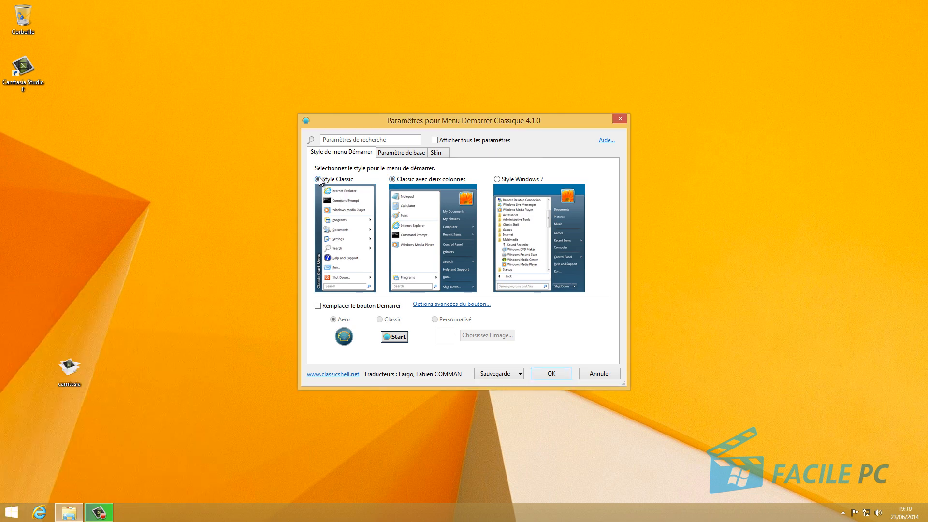
left_click(11, 512)
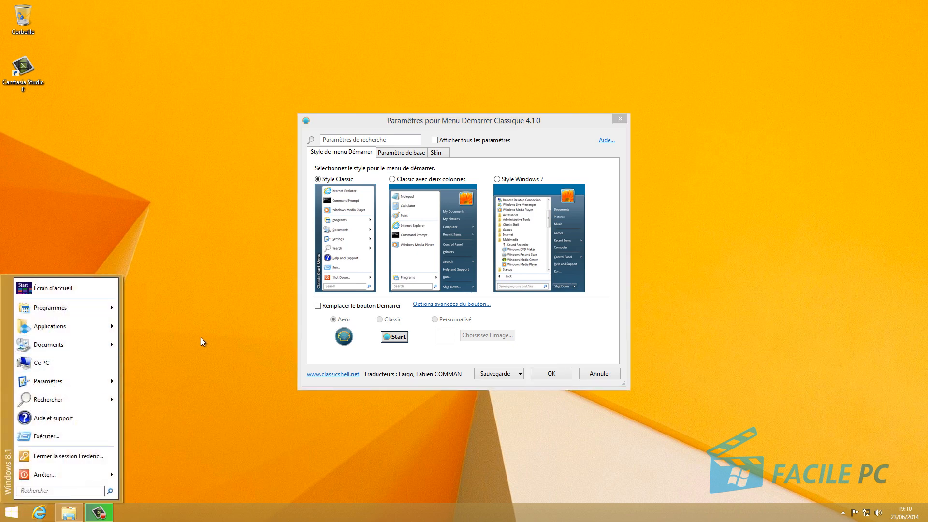
left_click(498, 180)
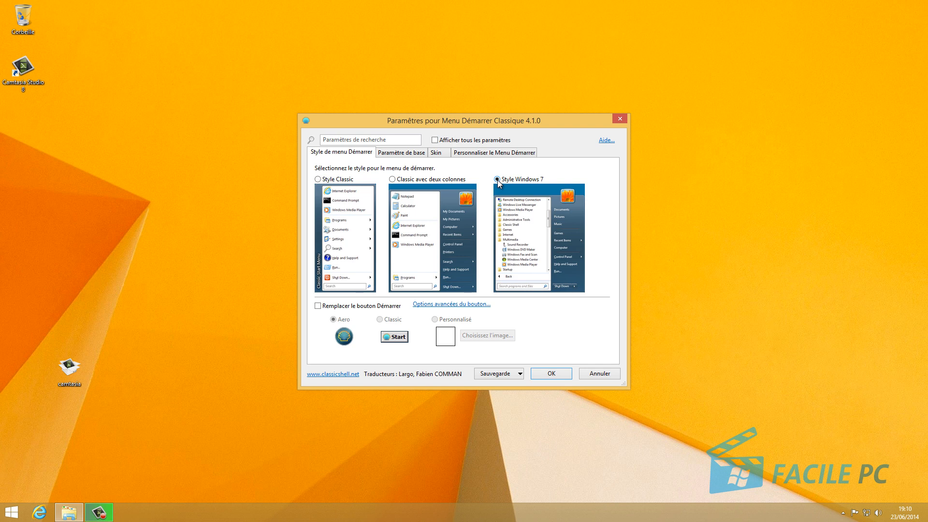
Enable replacement of the Start button and try the Classic button design by opening the Start menu with it.
left_click(335, 308)
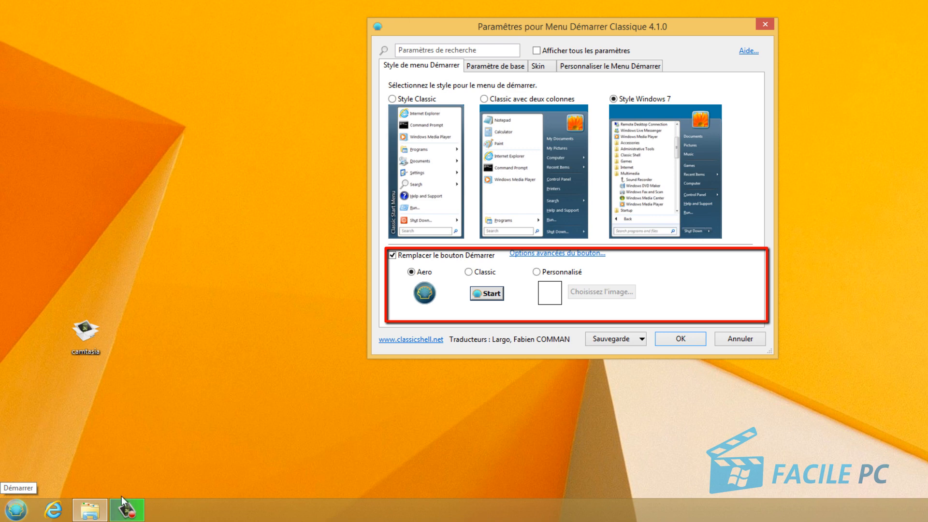
left_click(468, 271)
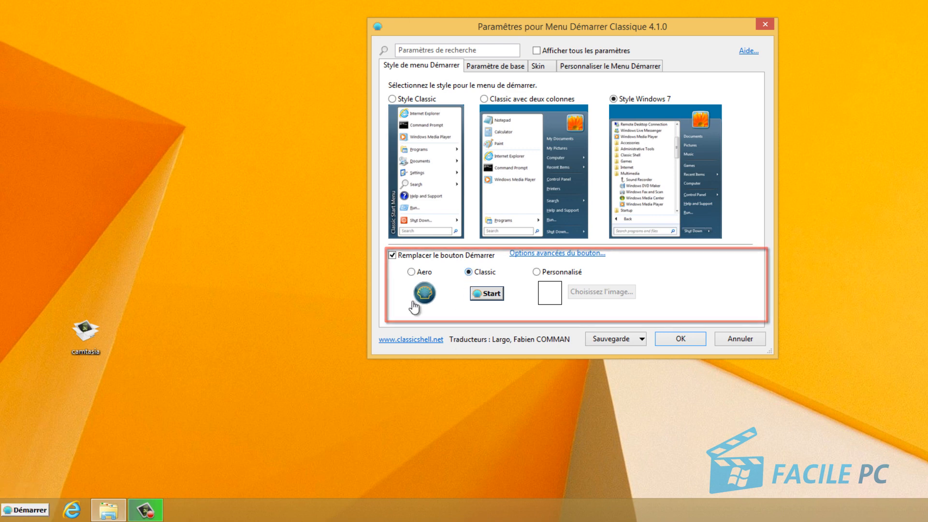
left_click(16, 511)
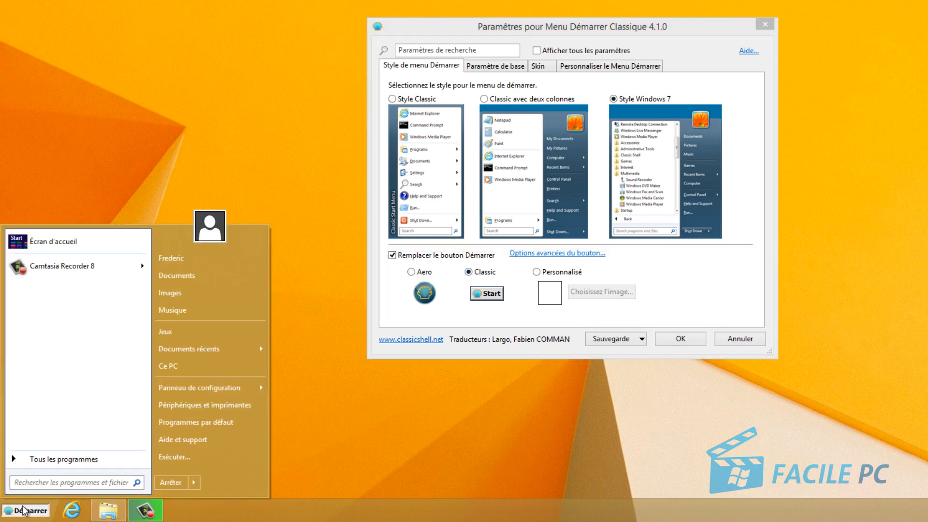
Select the Personnalisé Start button design and view the image file chooser, closing it without picking a file.
left_click(541, 271)
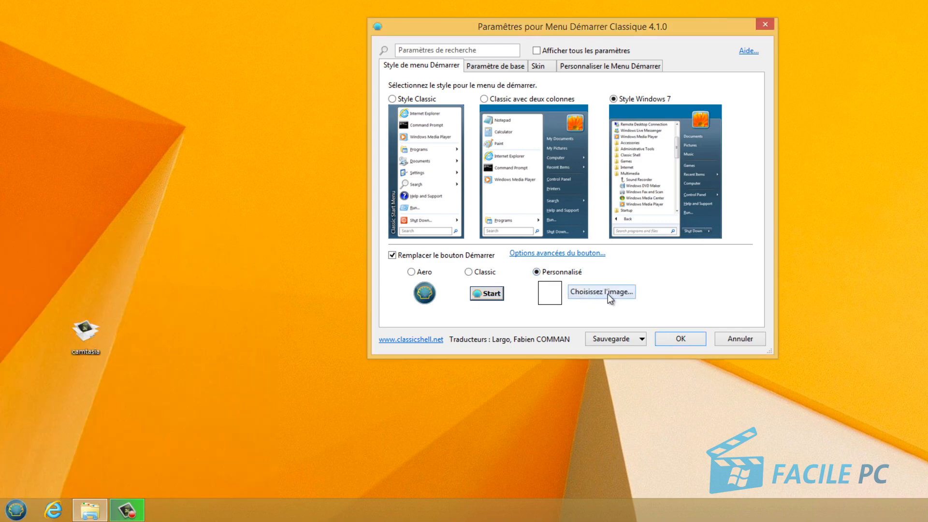
left_click(608, 293)
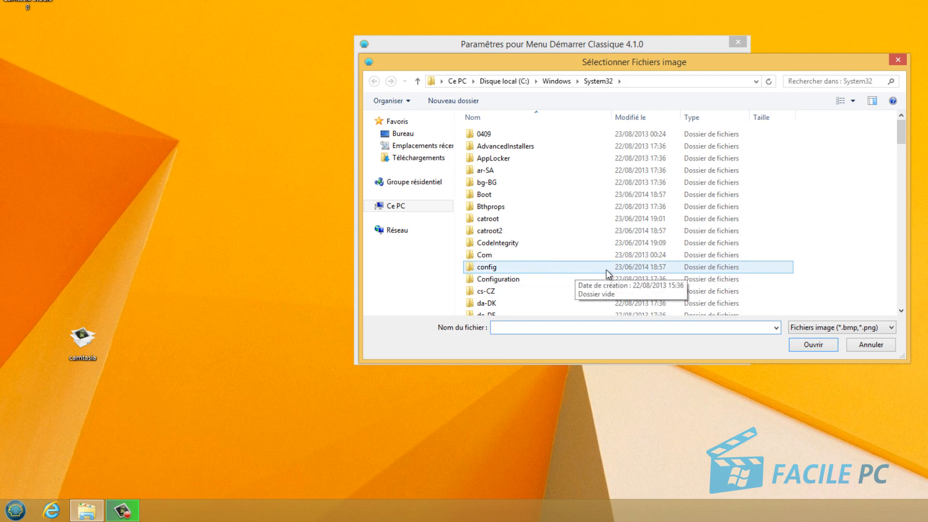
left_click(872, 346)
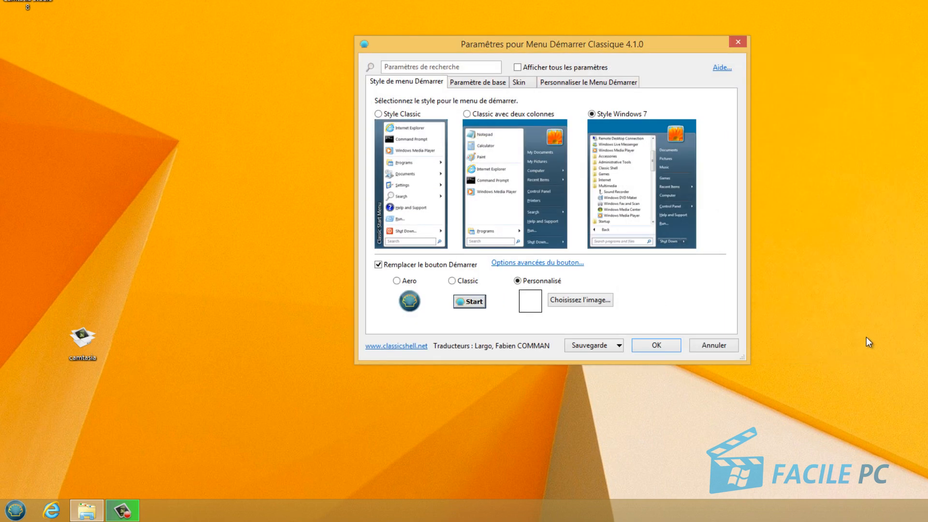
In the basic settings, try making a left click open "Démarrage de Windows", test it with the Start button, and return to the desktop.
left_click(466, 85)
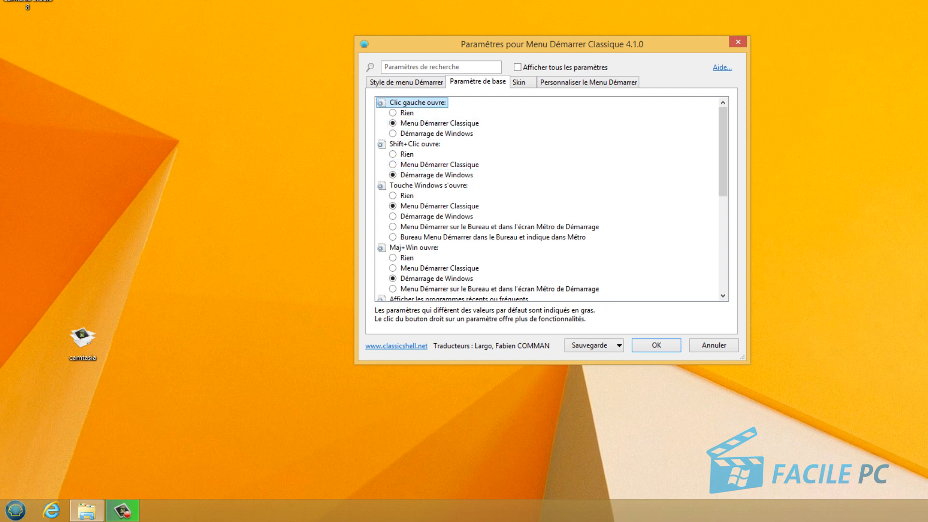
left_click(16, 514)
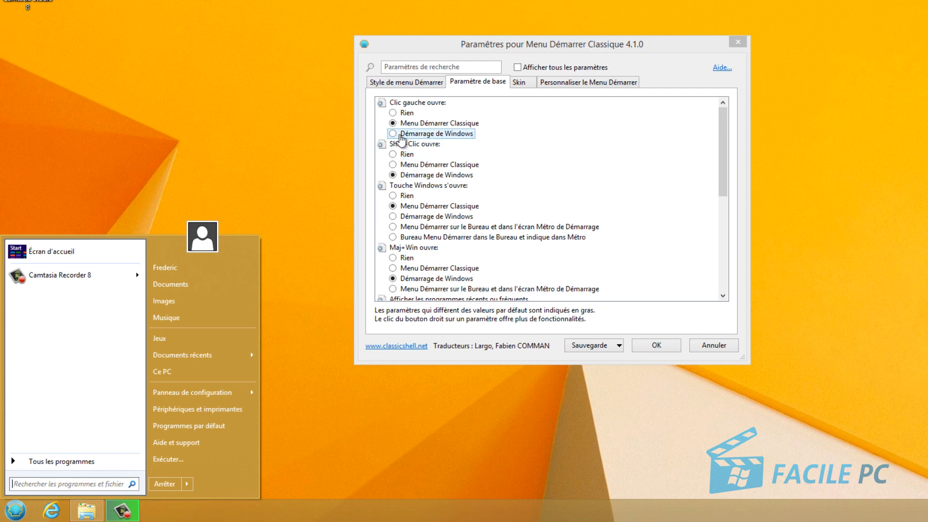
left_click(393, 134)
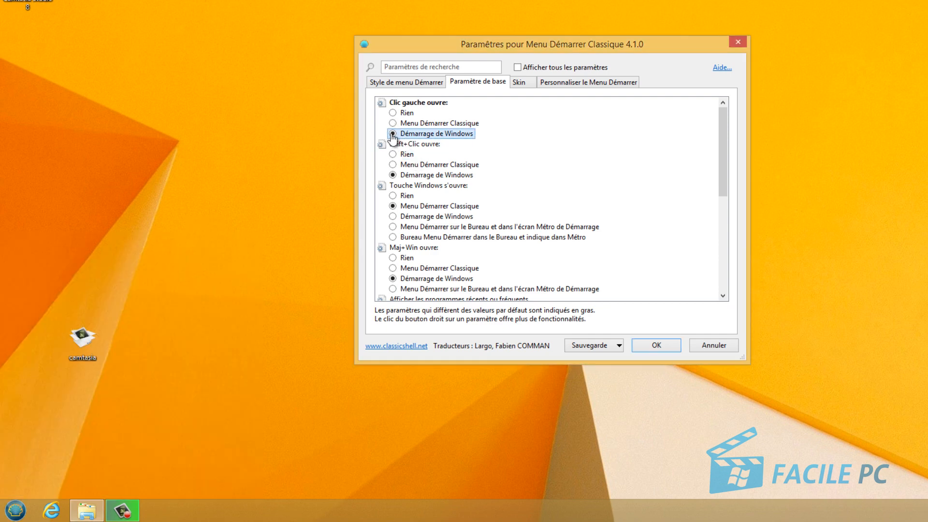
left_click(23, 516)
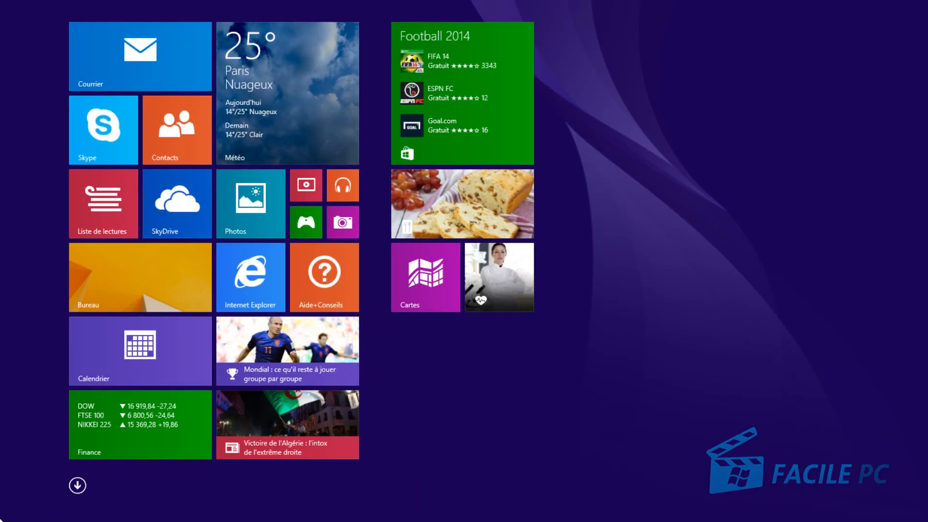
left_click(15, 510)
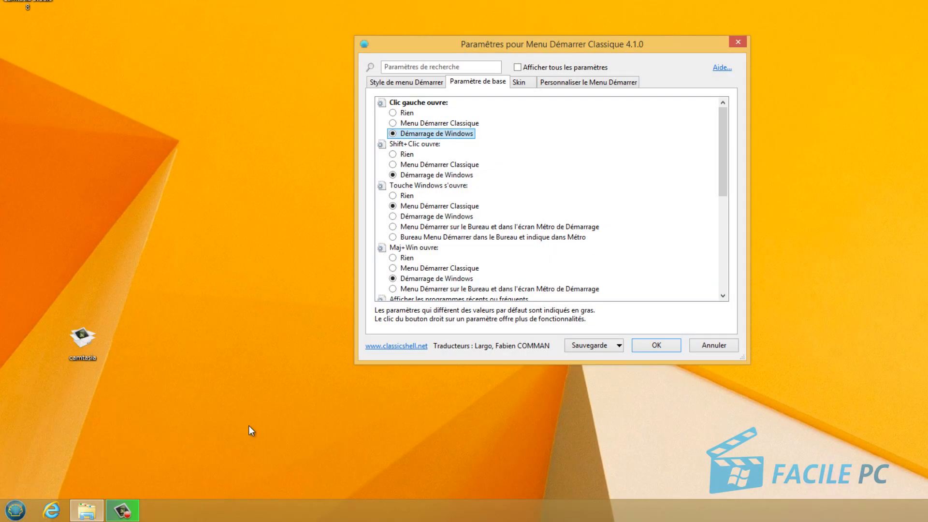
Set the left click action back to "Menu Démarrer Classique" and test the Start button before returning to the desktop.
left_click(393, 124)
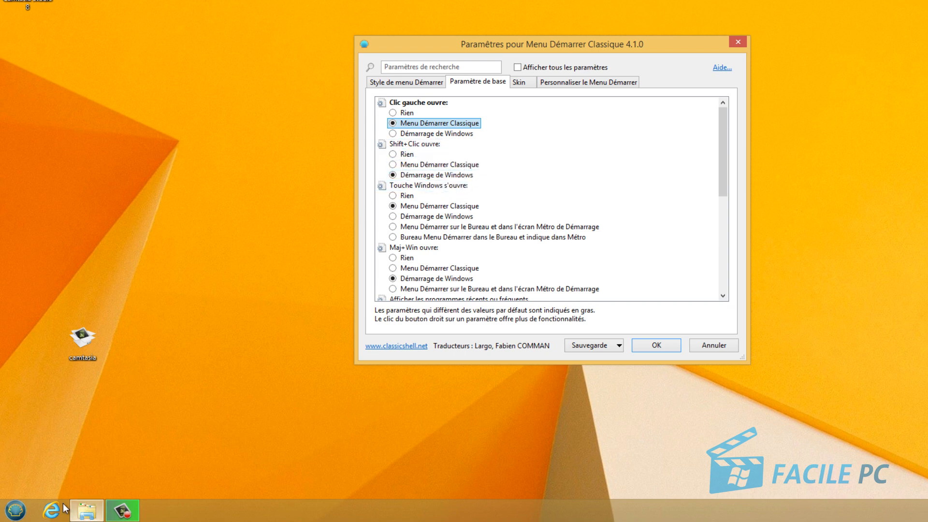
left_click(15, 513)
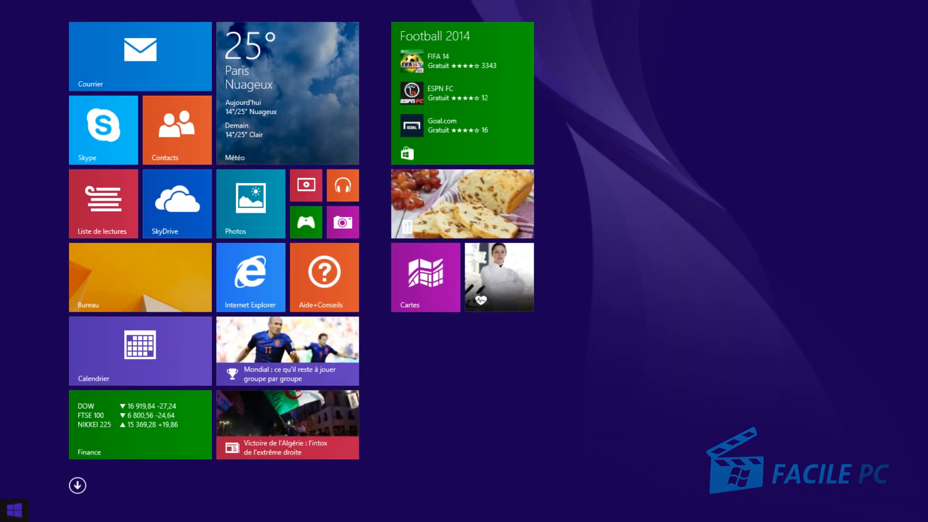
left_click(14, 513)
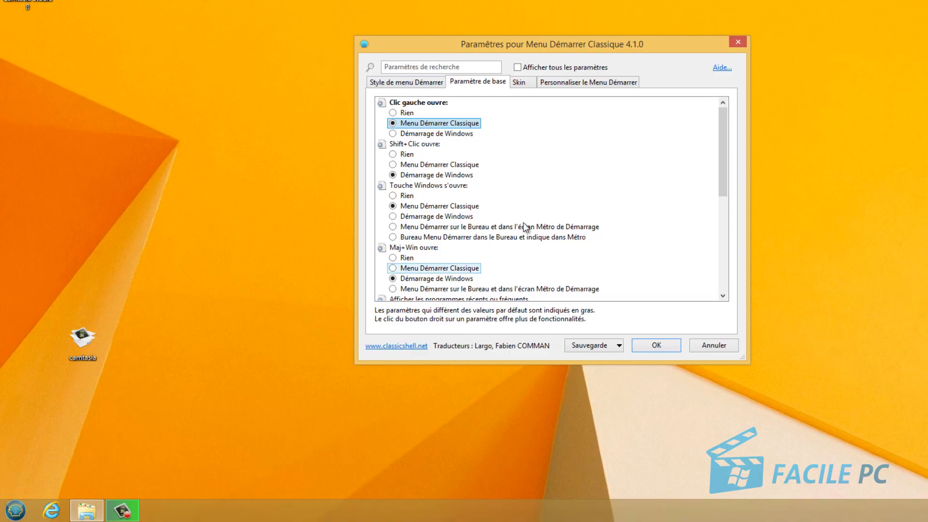
left_click(393, 164)
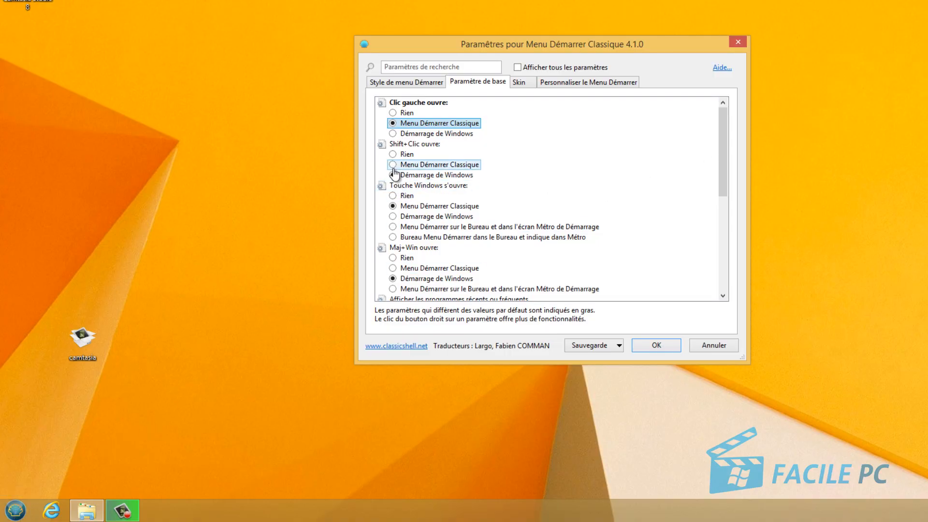
left_click(393, 175)
left_click(400, 166)
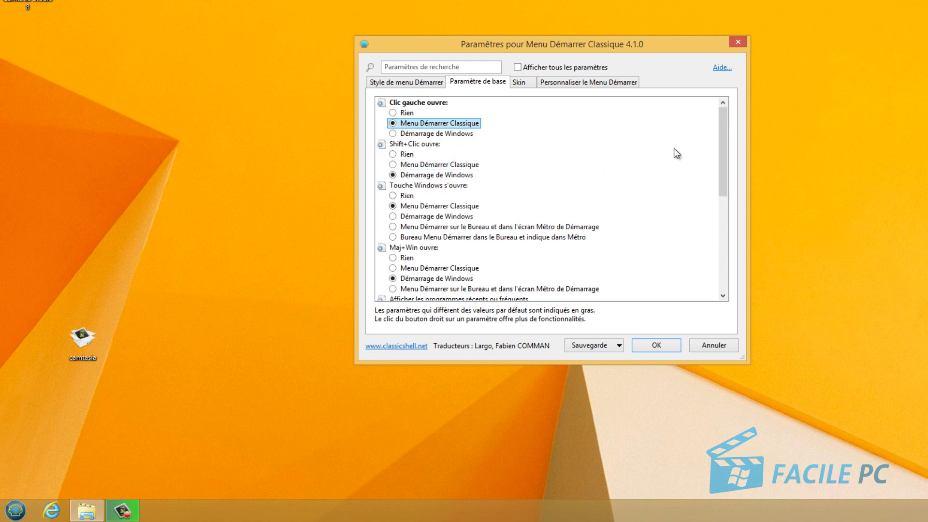
mouse_move(721, 138)
left_mouse_down()
mouse_move(725, 247)
mouse_move(725, 130)
mouse_move(727, 247)
mouse_move(722, 129)
left_mouse_up()
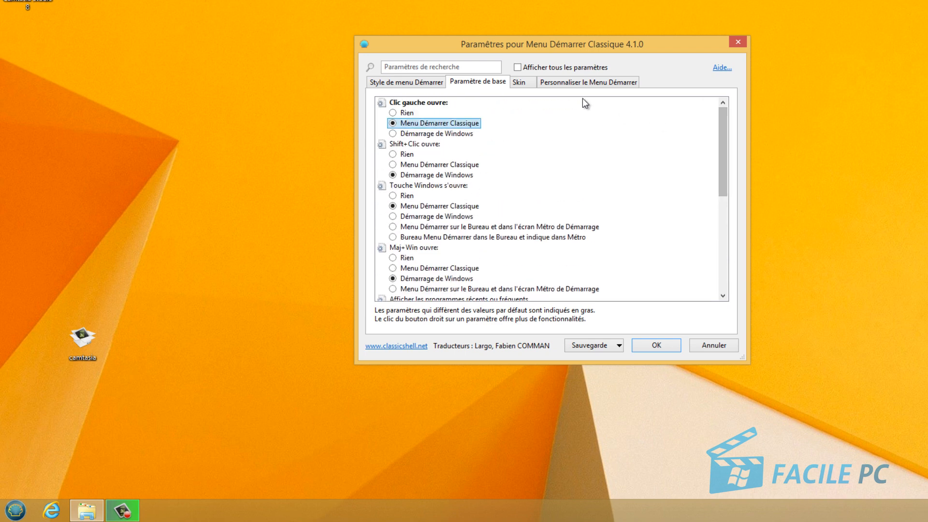
Try the Classic Skin for the Start menu, dismiss its description, and display the menu with it.
left_click(527, 85)
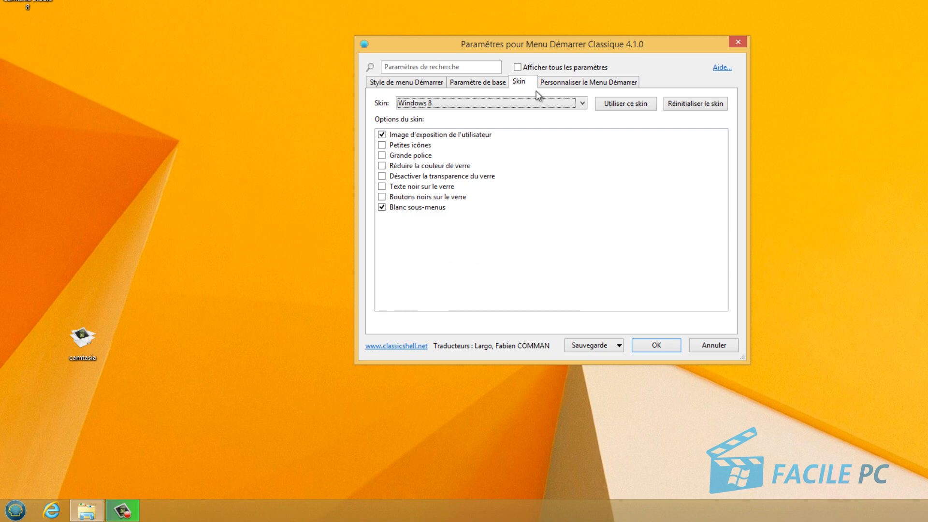
left_click(431, 102)
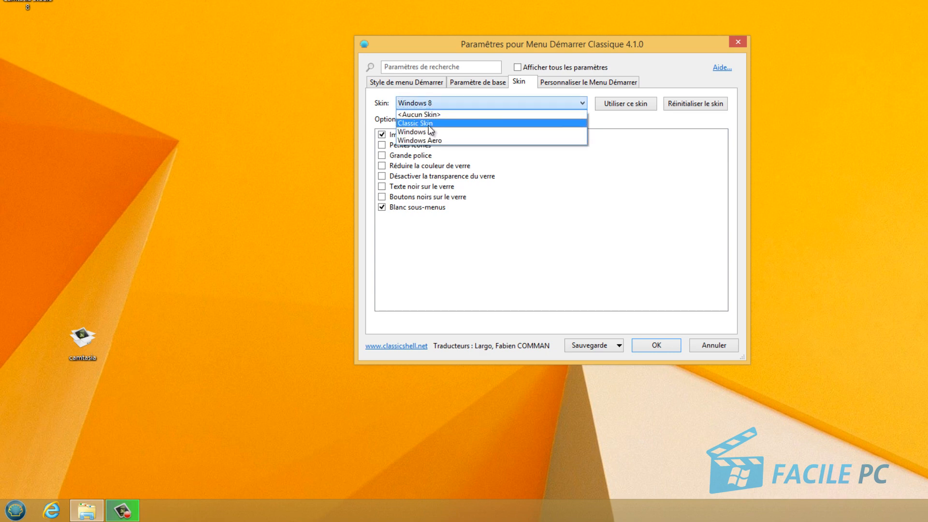
left_click(421, 123)
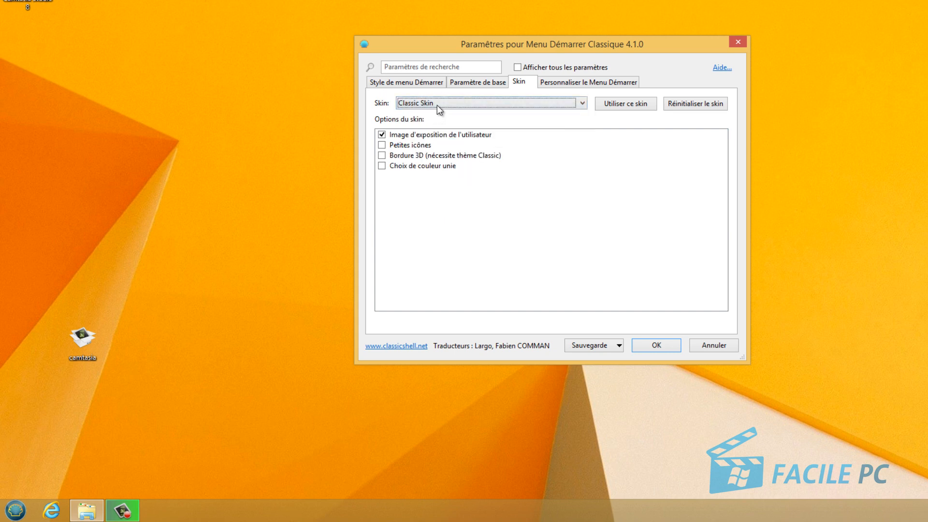
left_click(608, 103)
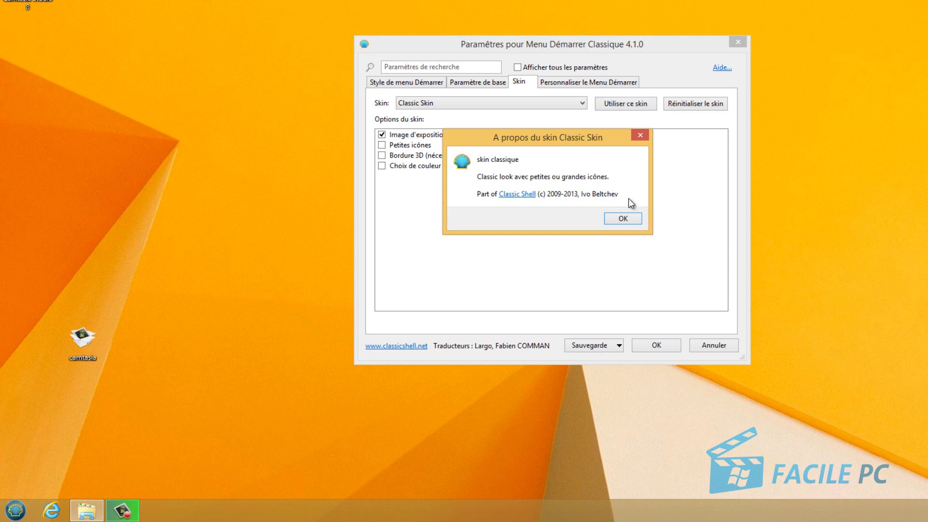
left_click(624, 219)
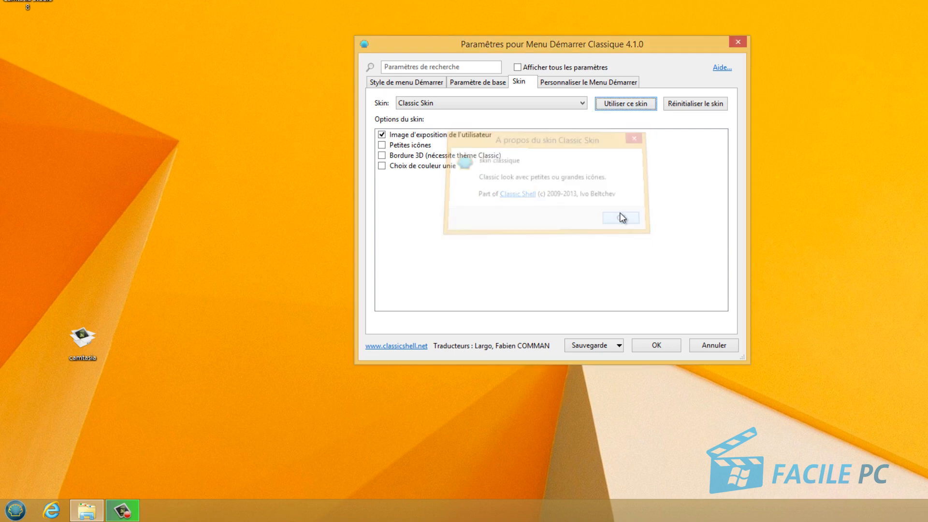
left_click(16, 513)
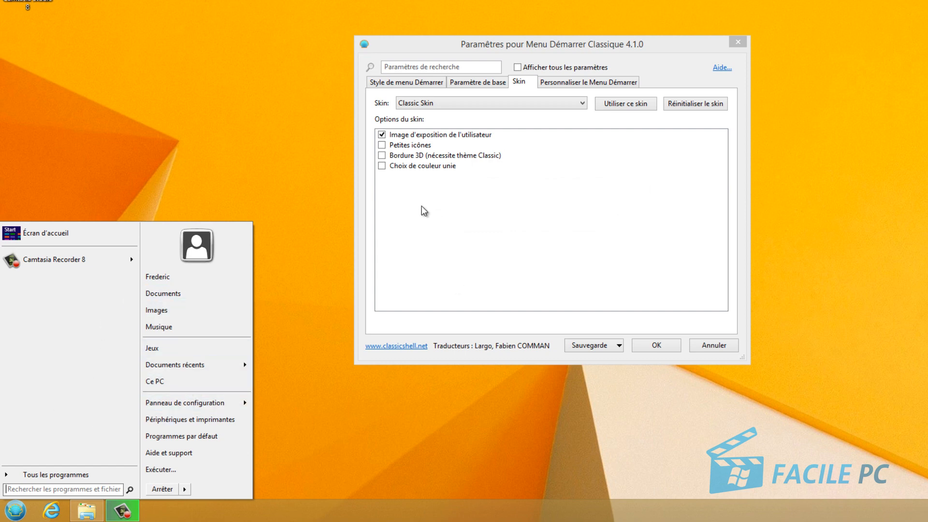
Apply the Windows Aero skin to the Start menu and display the menu to check its look.
left_click(451, 103)
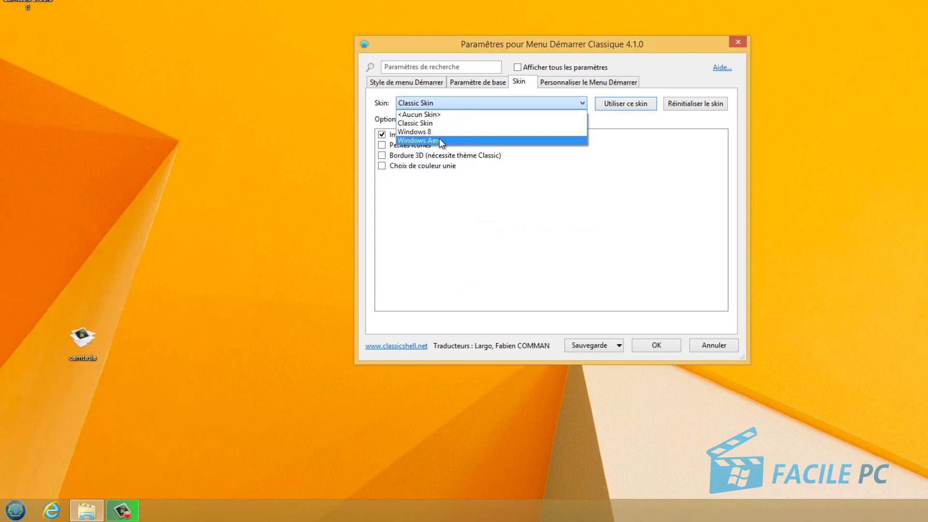
left_click(437, 140)
left_click(613, 104)
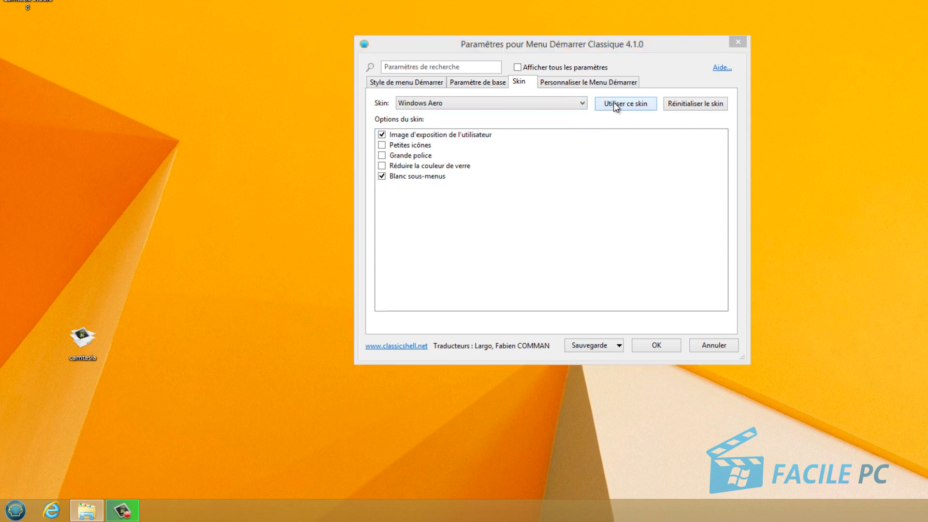
left_click(623, 216)
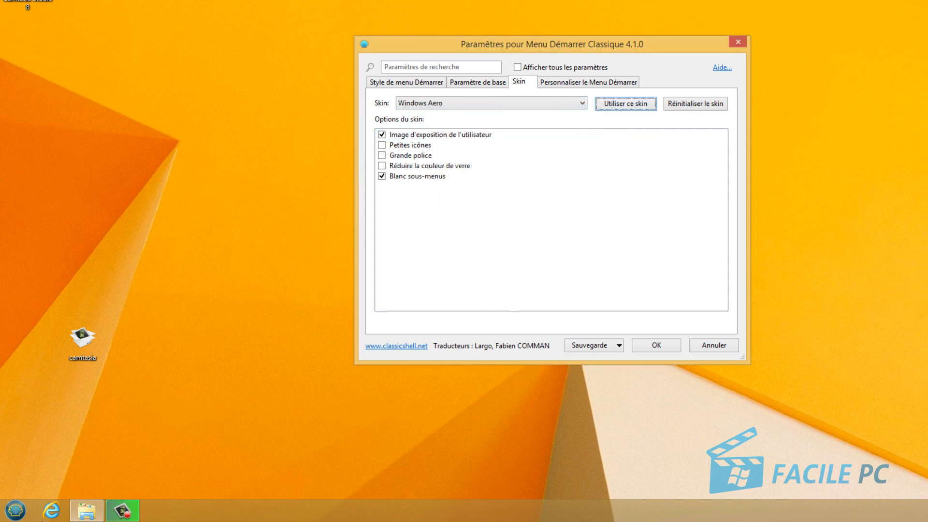
left_click(11, 515)
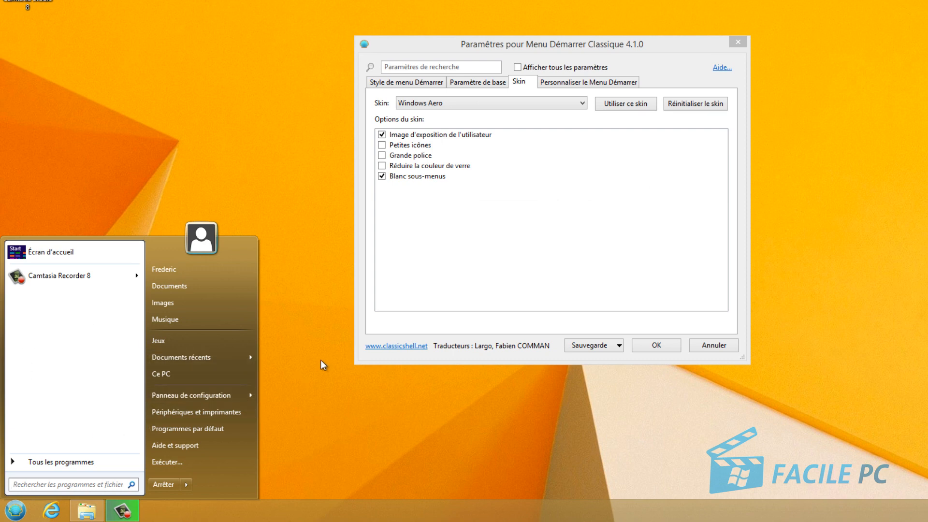
left_click(443, 252)
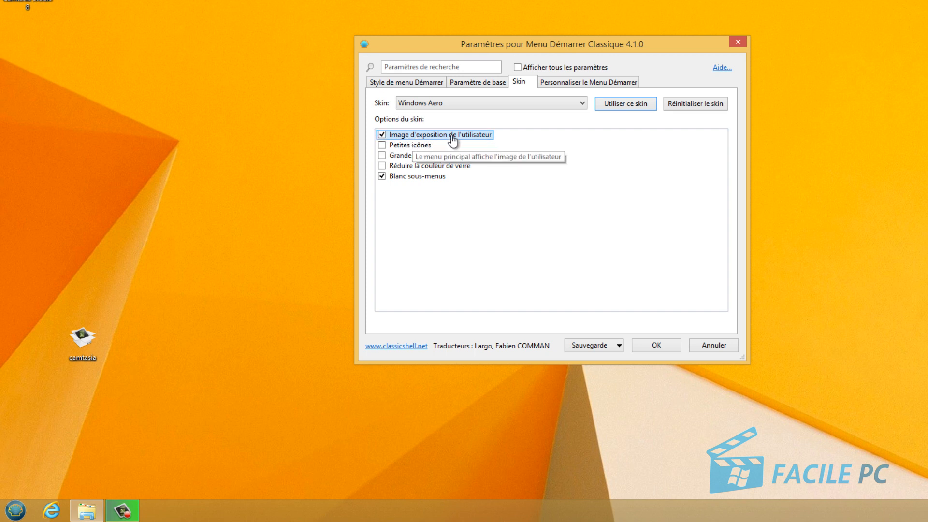
Enable the "Petites icônes" and "Grande police" options of the Windows Aero skin and check the Start menu's appearance.
left_click(13, 515)
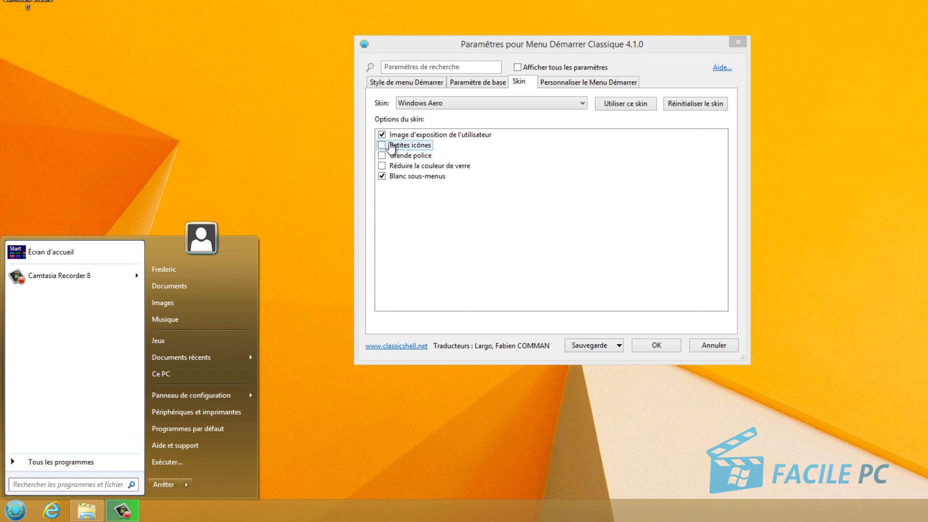
left_click(382, 145)
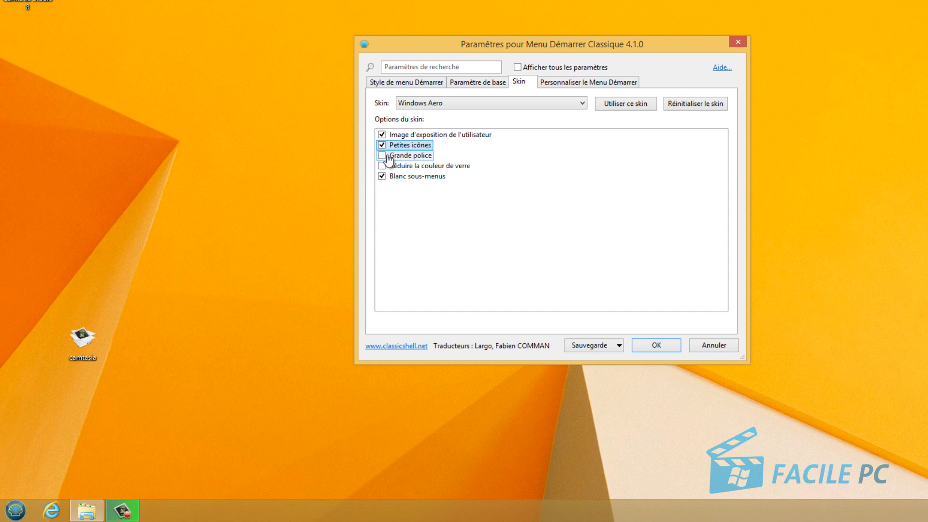
left_click(382, 155)
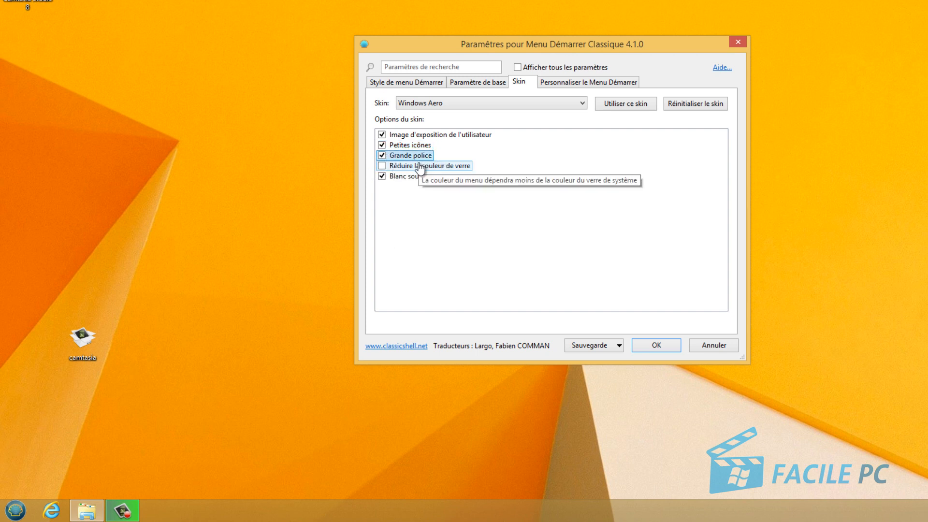
left_click(6, 516)
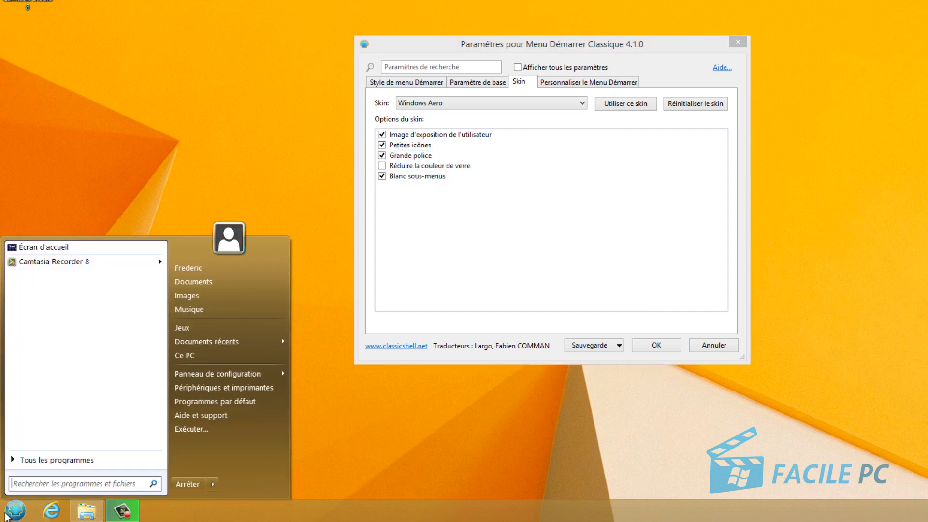
left_click(520, 246)
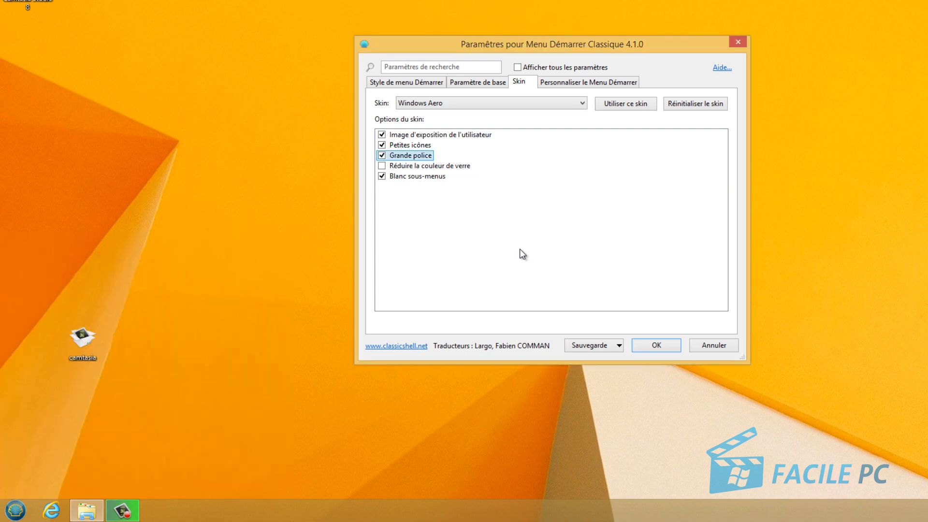
Show the Start menu customization items and examine the Panneau de configuration submenu in the Start menu.
left_click(569, 87)
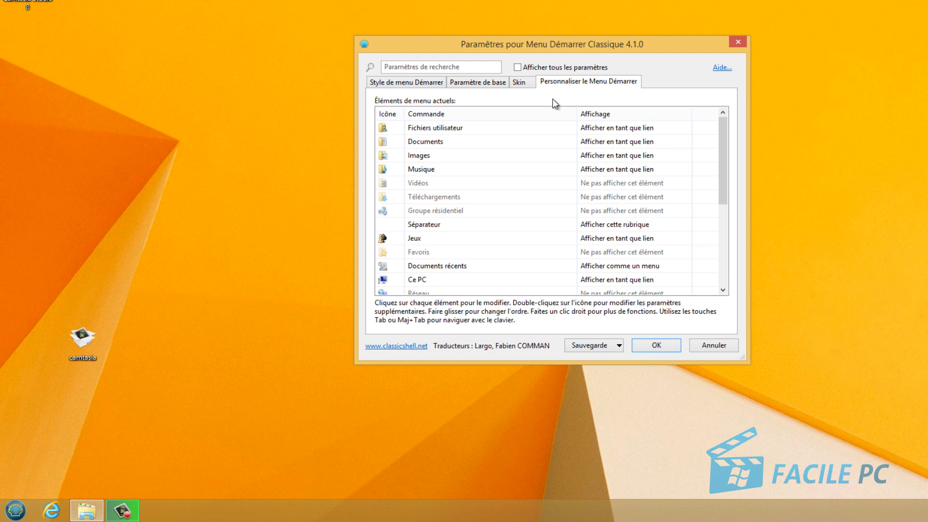
left_click(15, 513)
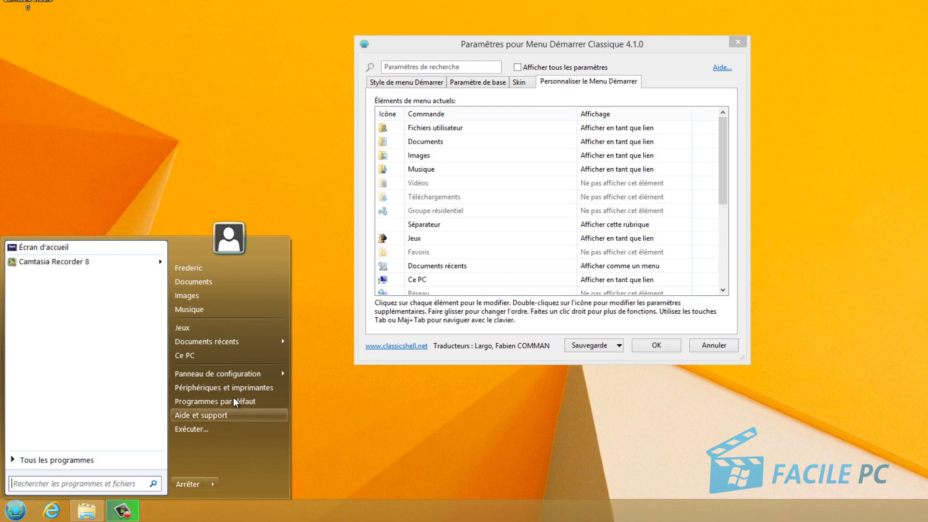
mouse_move(237, 379)
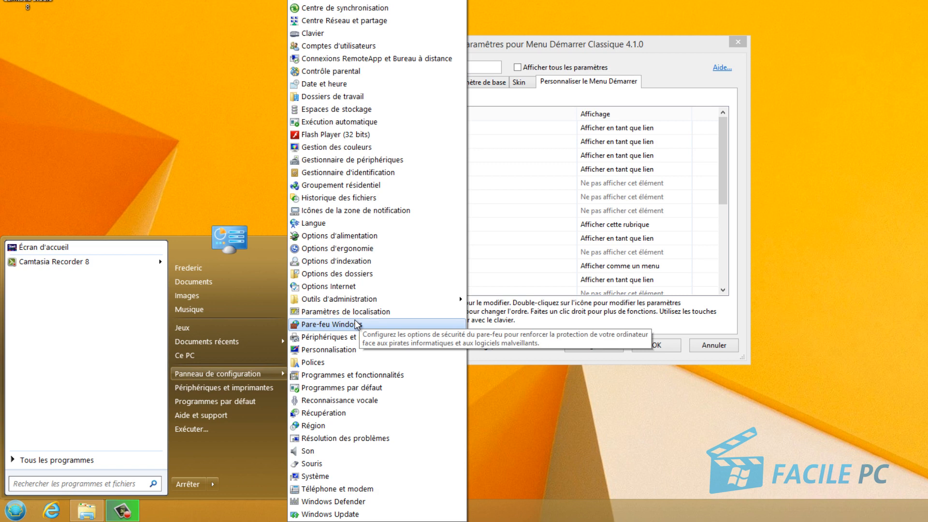
left_click(723, 183)
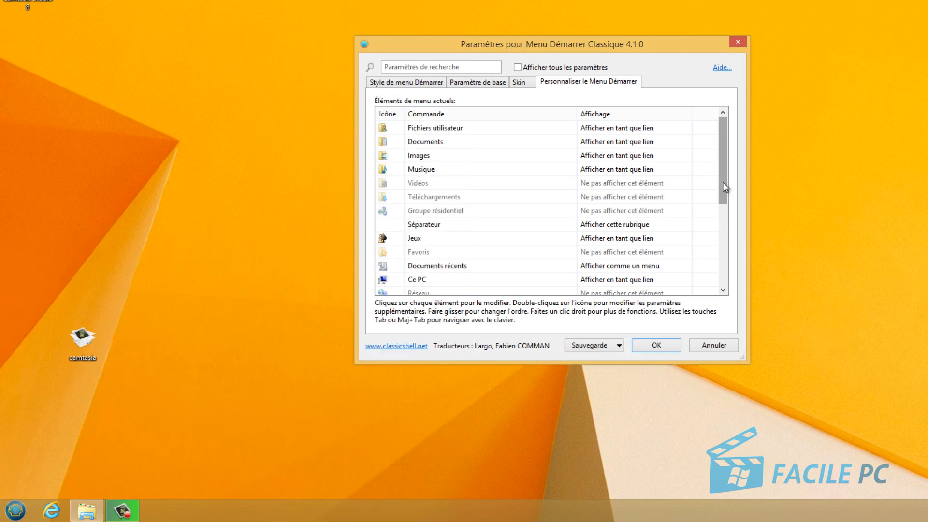
Set the Panneau de configuration item's display to "Afficher en tant que lien".
left_click_drag(723, 188, 720, 258)
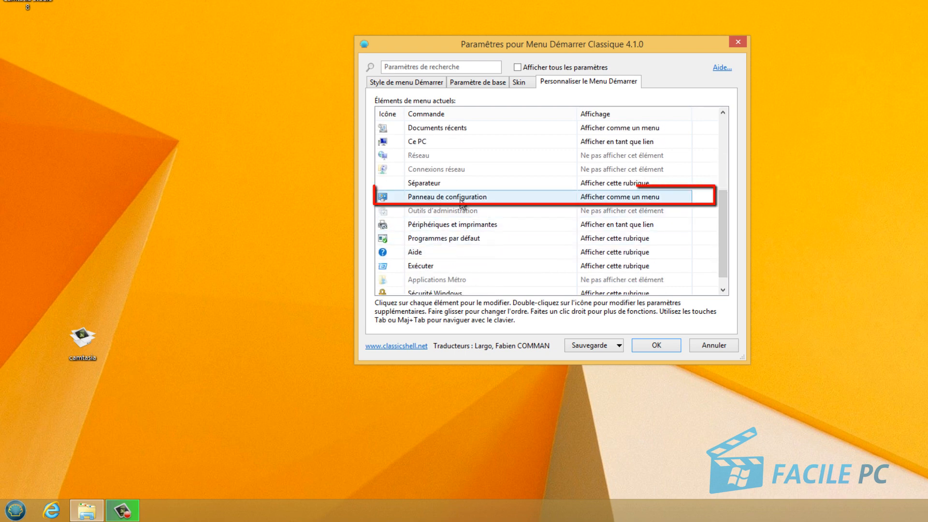
left_click(628, 199)
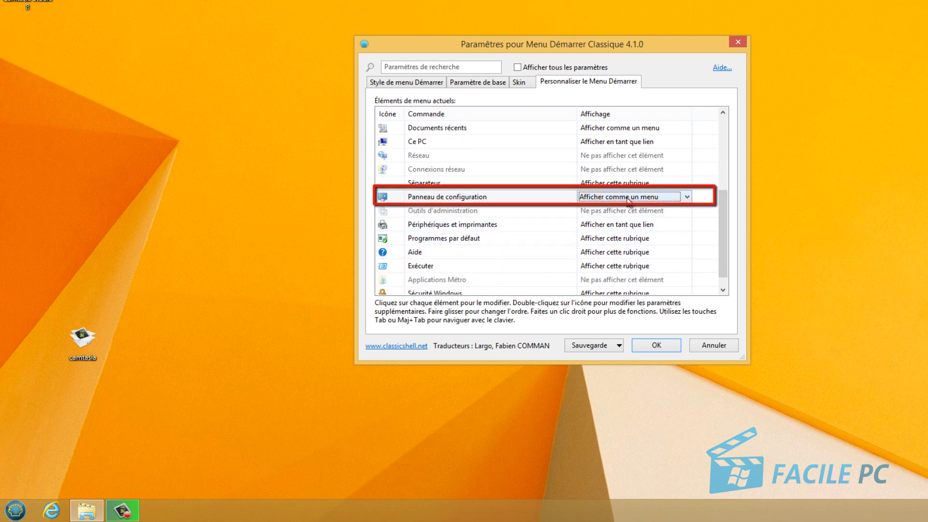
left_click(687, 198)
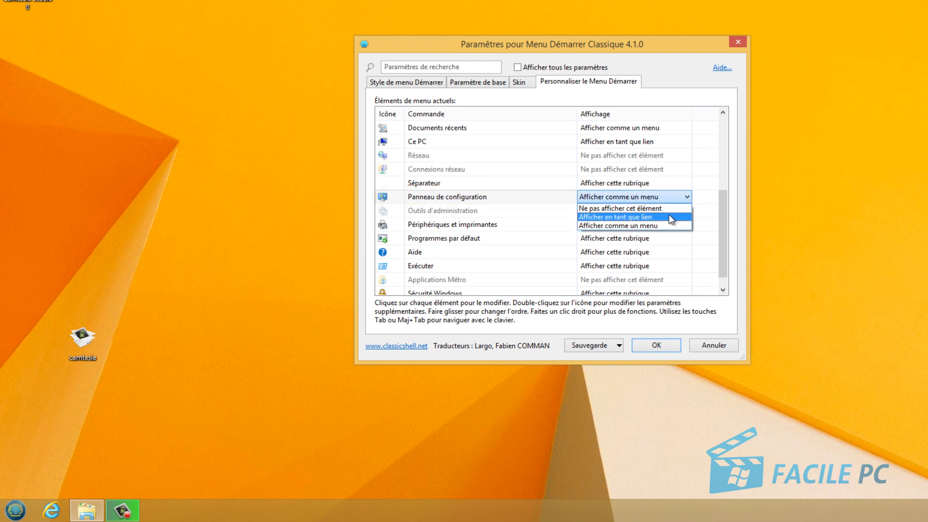
left_click(668, 217)
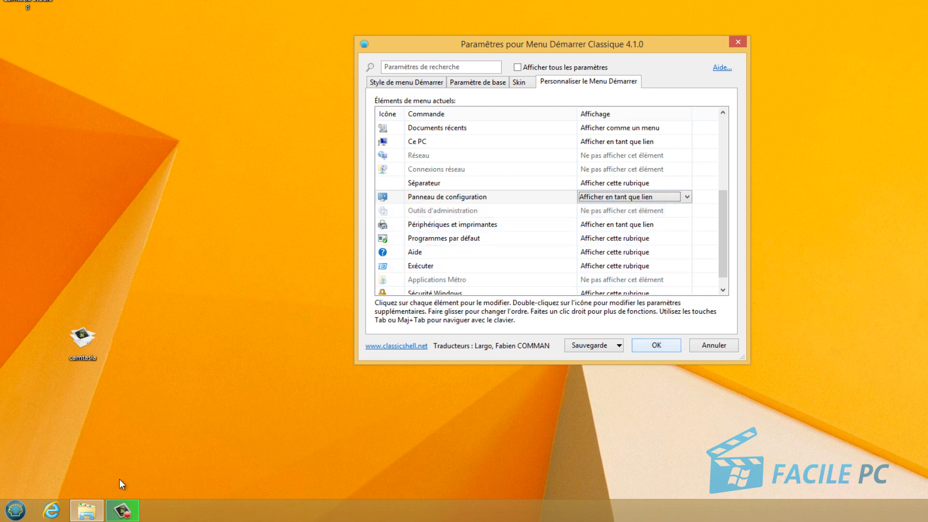
Open the Panneau de configuration from the Start menu to check that it works as a link, and close its window.
left_click(16, 511)
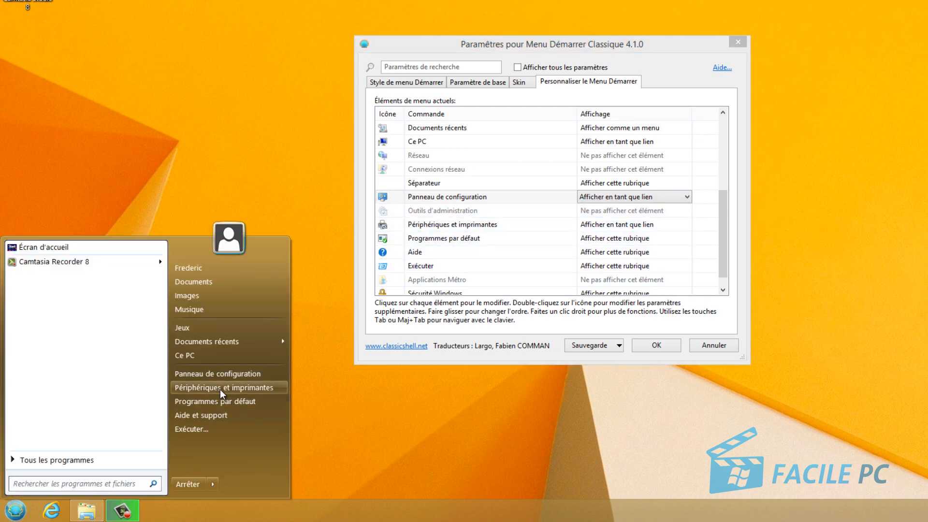
left_click(224, 373)
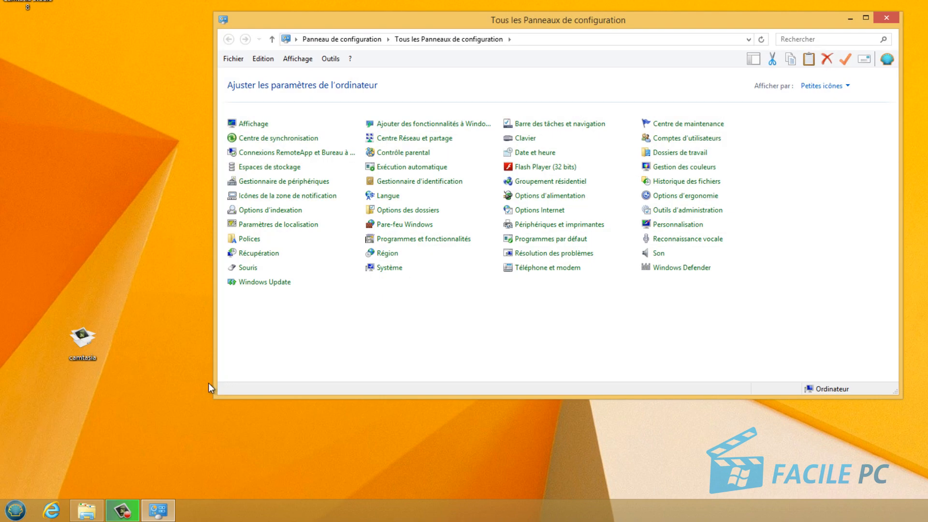
left_click(895, 16)
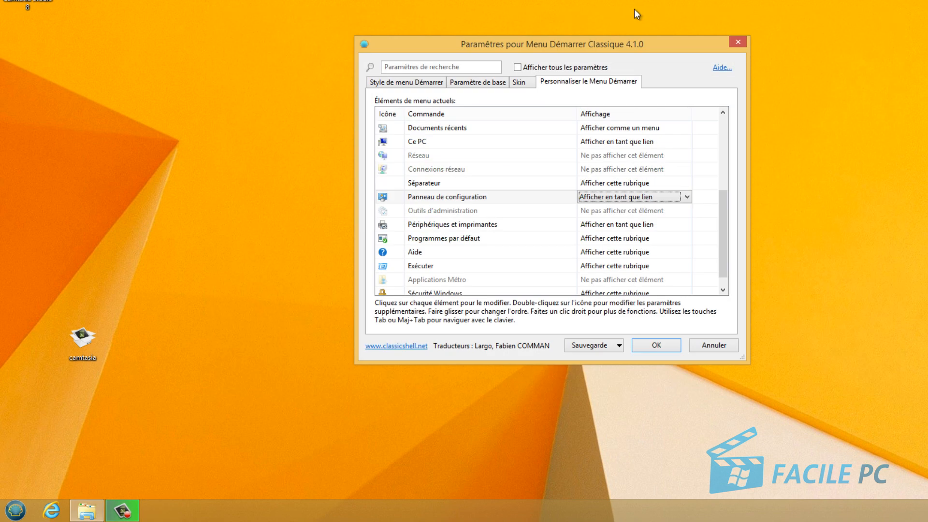
Display all the Start menu settings and examine the Contrôles and Menu principal options.
left_click(517, 67)
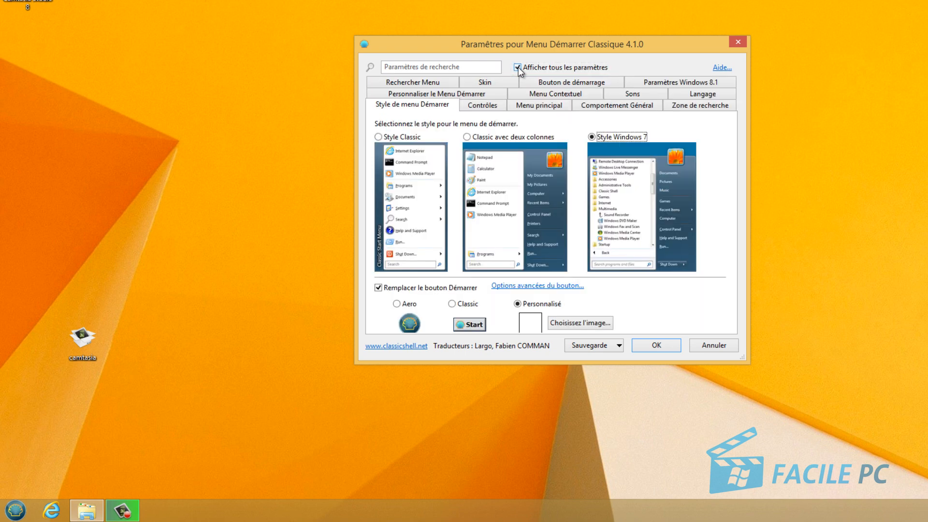
left_click(482, 106)
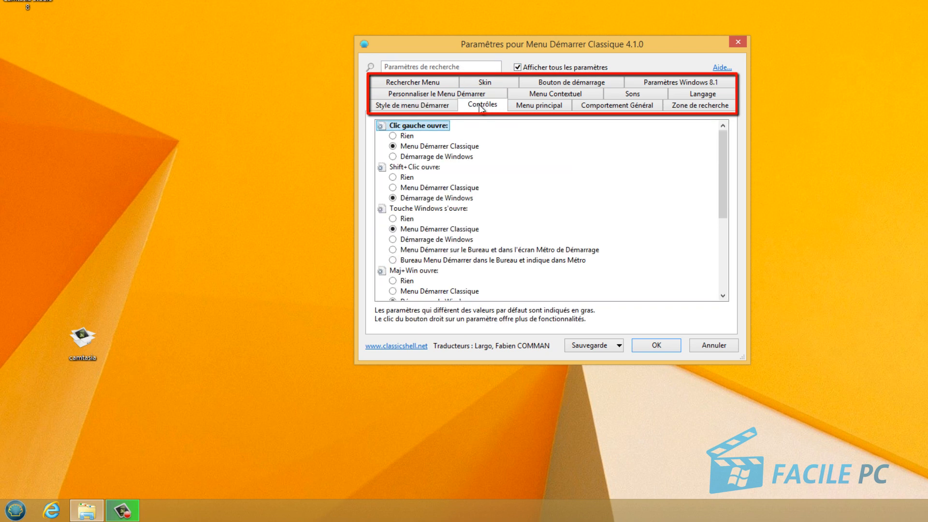
left_click(539, 106)
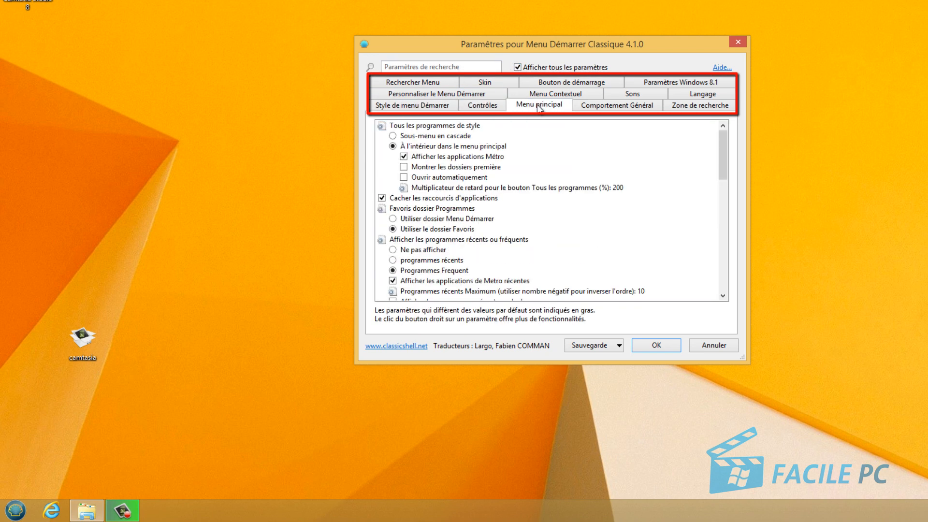
Toggle "Mettez en surbrillance les nouveaux programmes installés" in the Comportement Général settings.
left_click(619, 106)
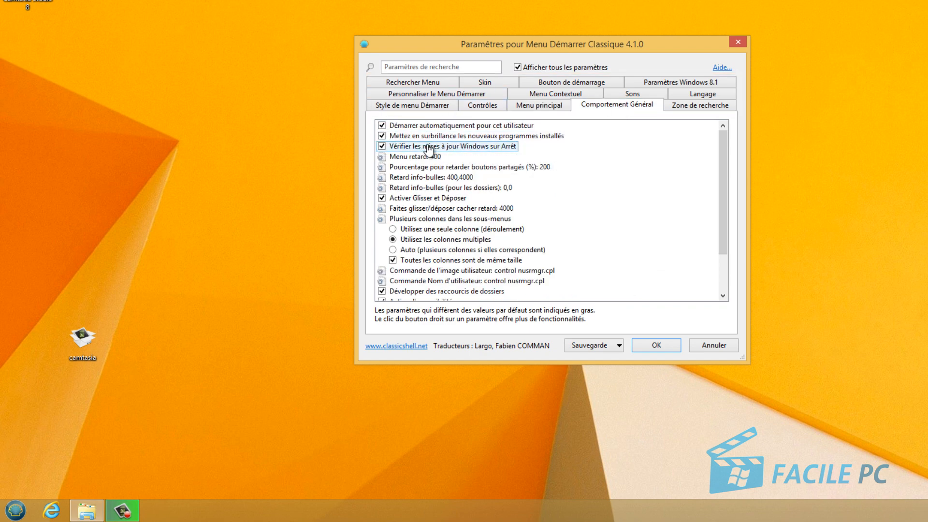
mouse_move(449, 142)
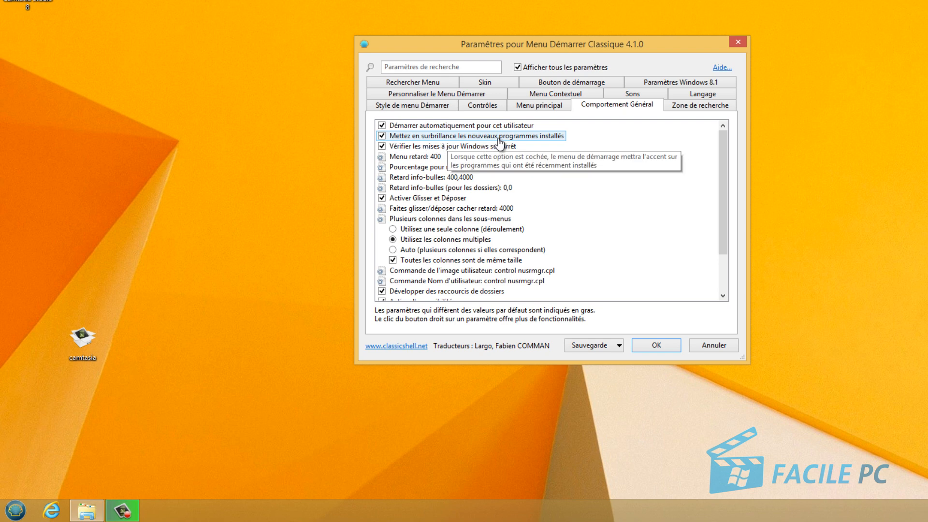
left_click(382, 135)
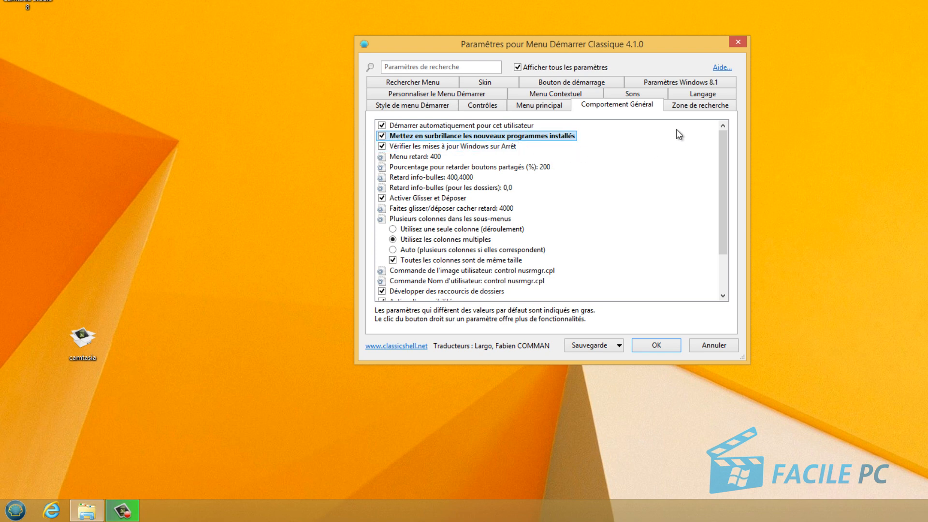
Hide the Start menu's search box with "Pas de zone de recherche" and restore it with "Sélection Normale".
left_click(689, 107)
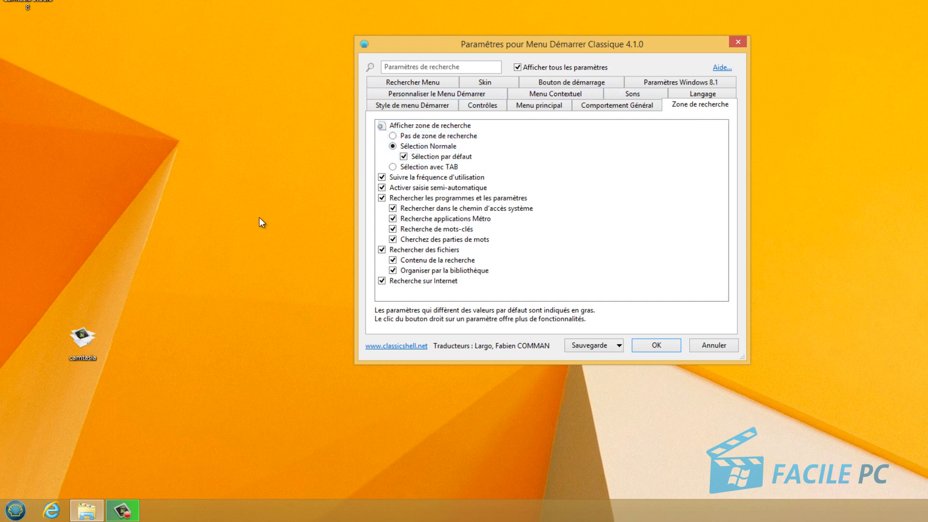
left_click(15, 510)
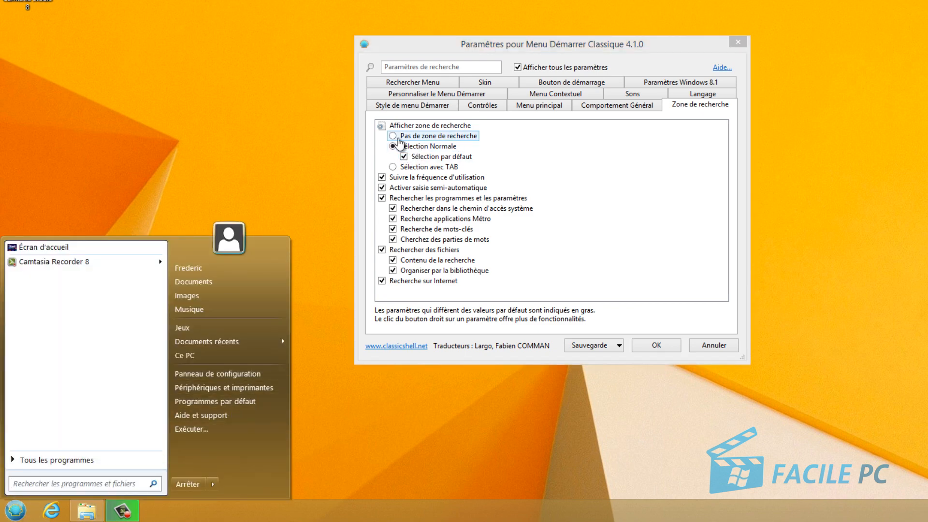
left_click(398, 139)
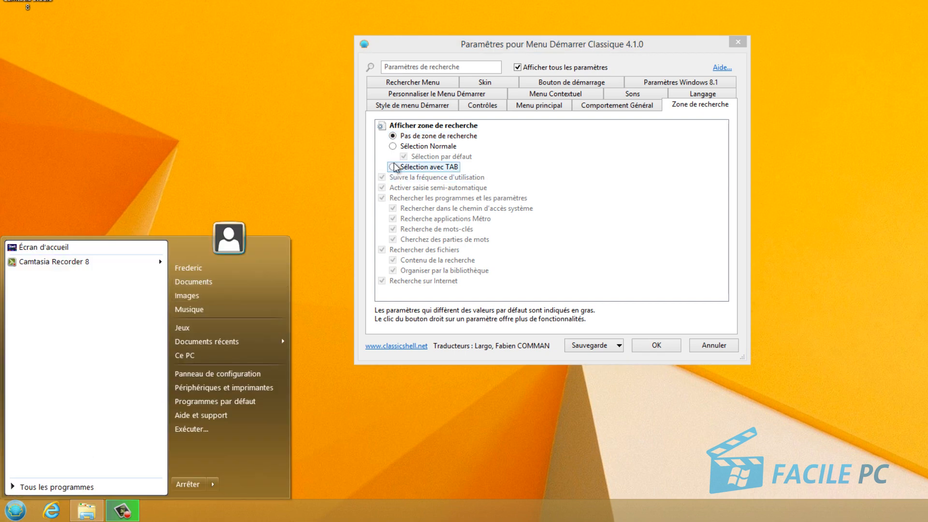
left_click(393, 146)
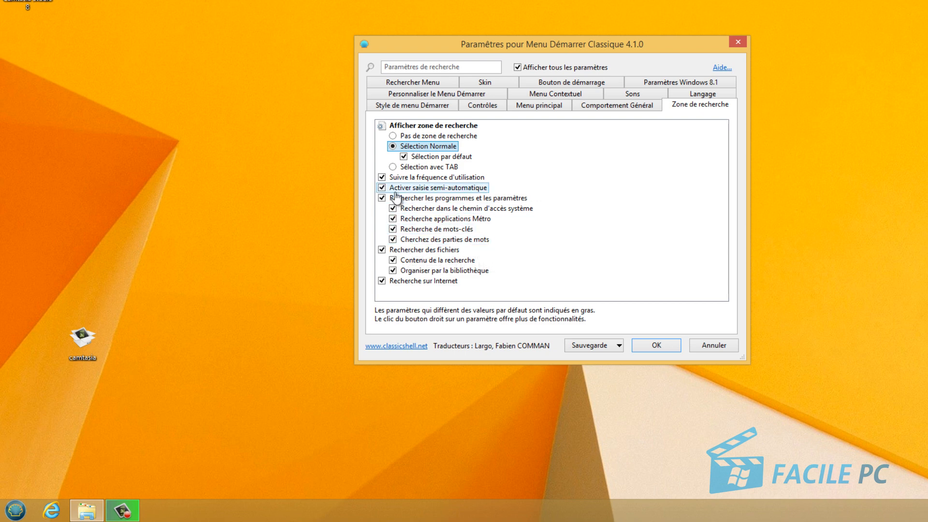
mouse_move(396, 197)
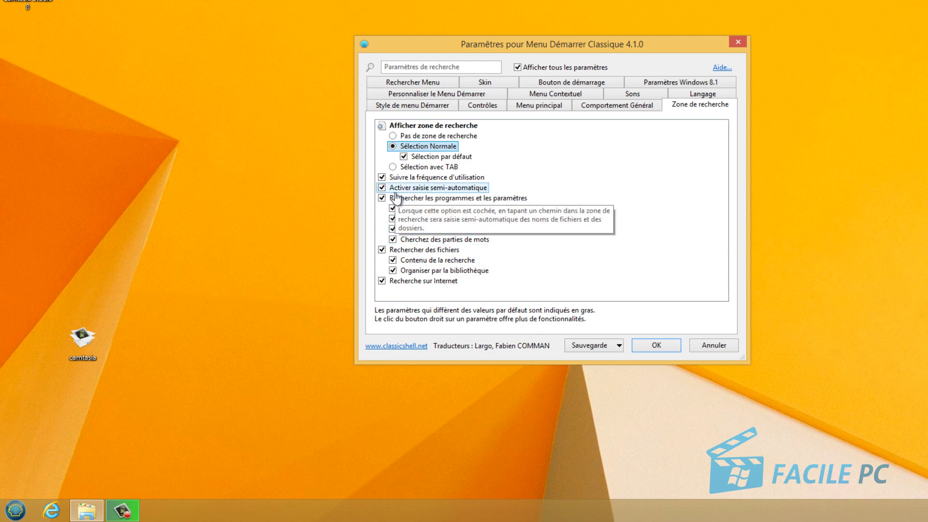
Examine the Personnaliser le Menu Démarrer, Menu Contextuel, Sons and Langage settings.
left_click(448, 96)
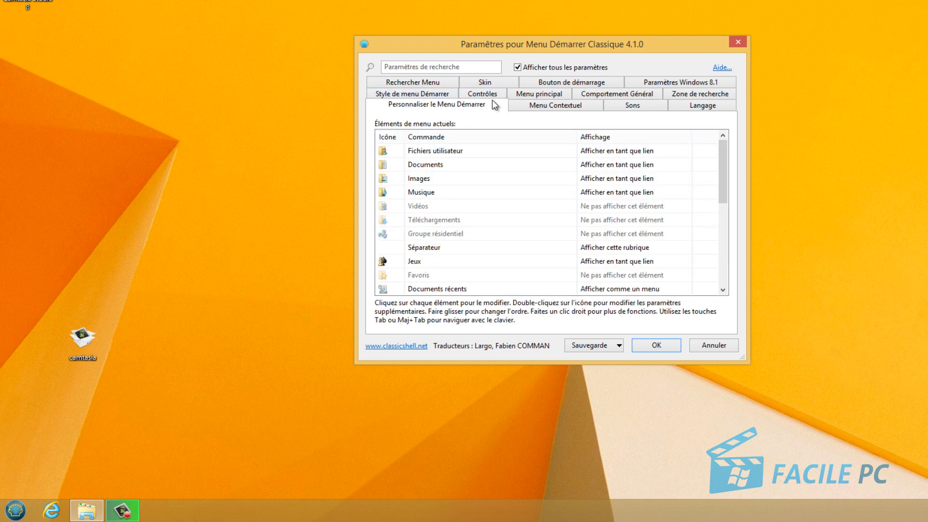
left_click(556, 108)
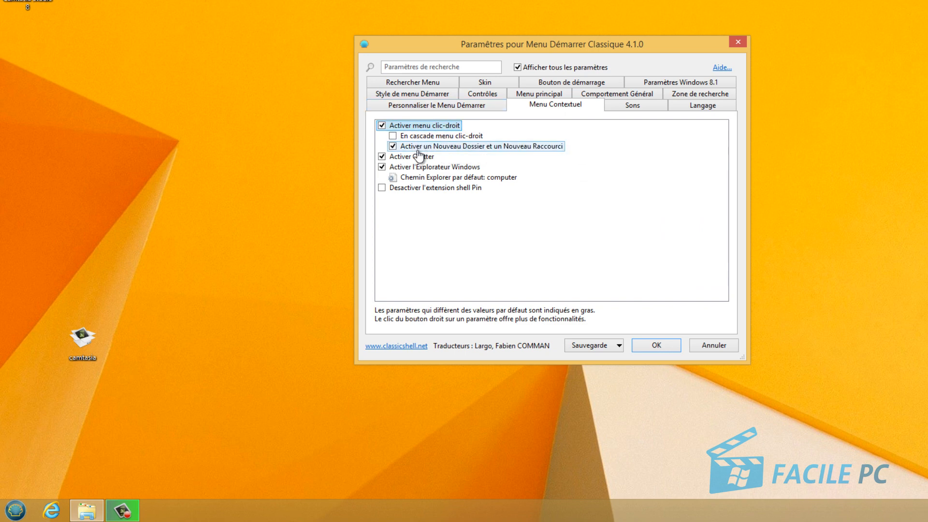
left_click(636, 106)
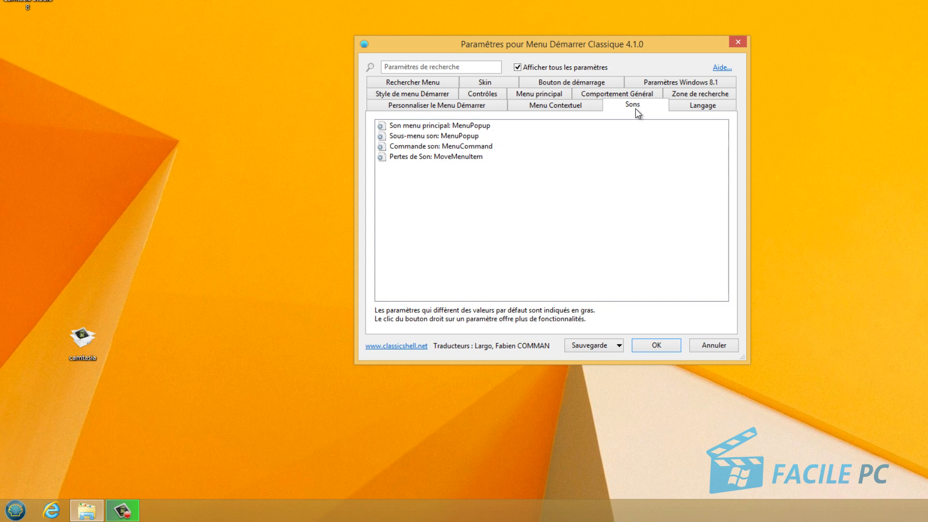
left_click(709, 105)
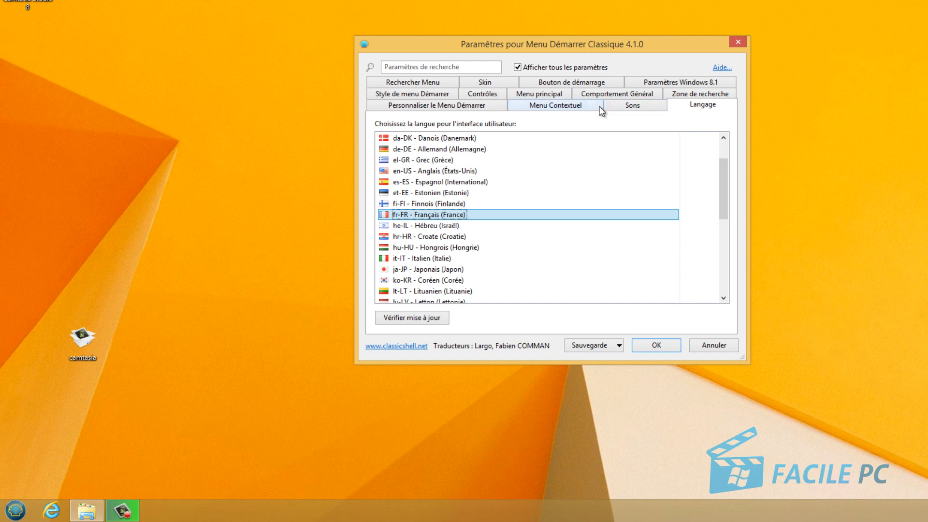
Return to the basic settings, set the Start button to Classic and save the Start menu configuration.
left_click(517, 68)
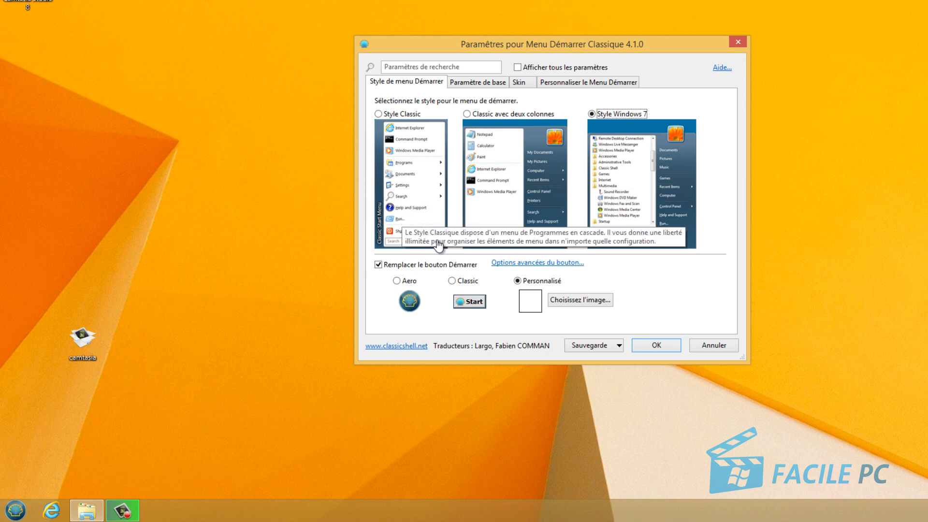
left_click(453, 280)
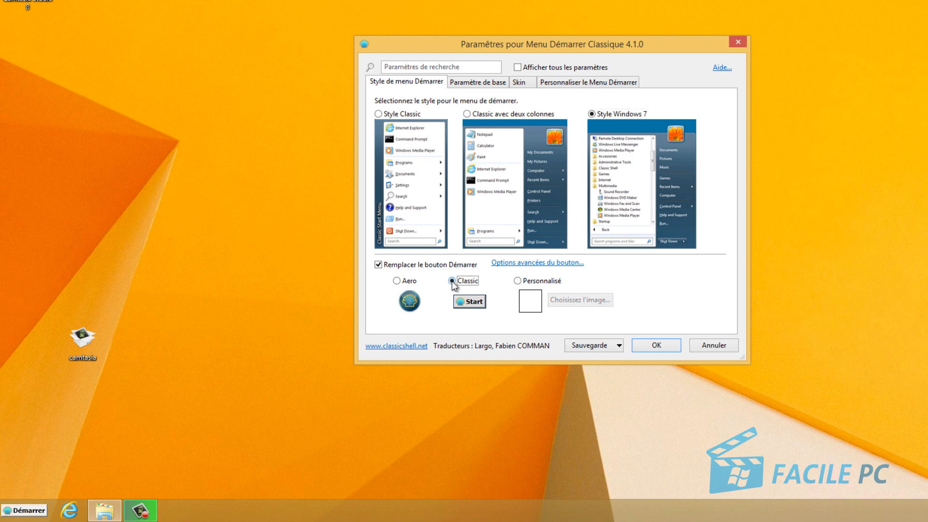
left_click(658, 345)
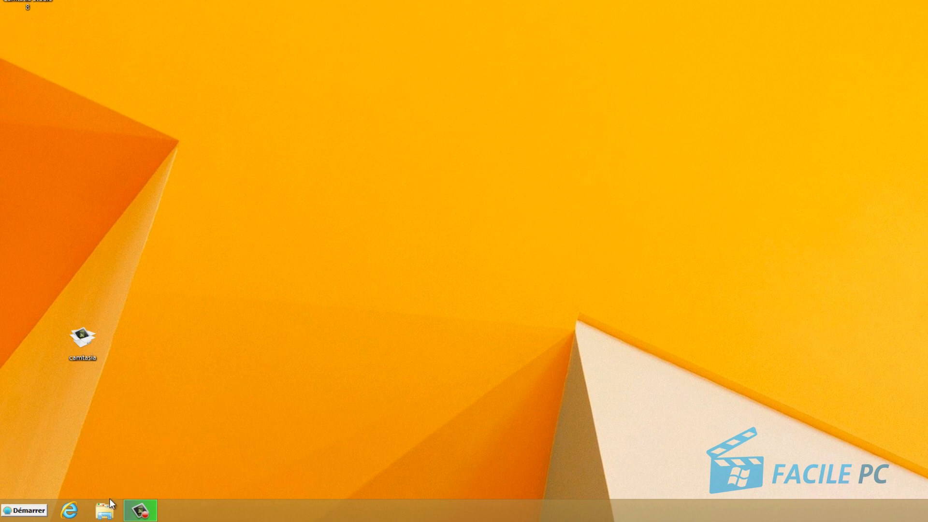
Open the Ce PC window in File Explorer and toggle its navigation pane, leaving it hidden.
left_click(107, 513)
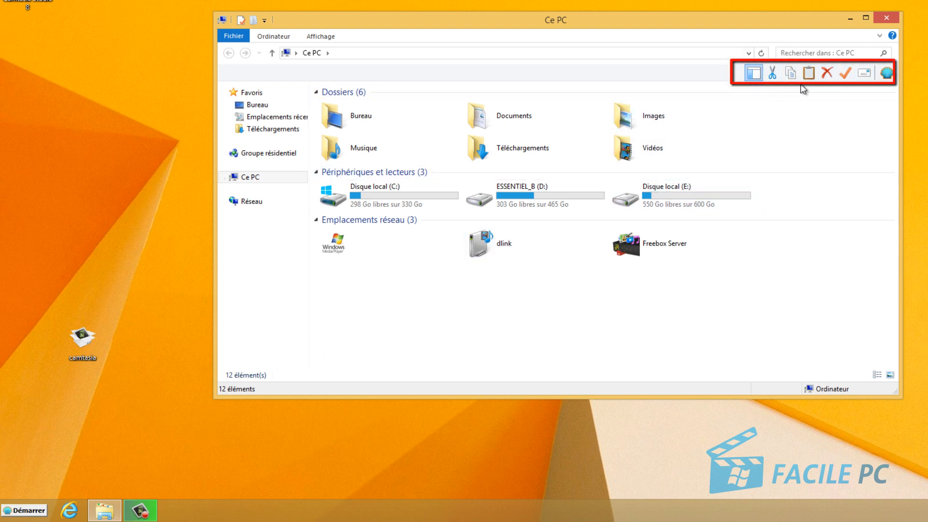
left_click(755, 74)
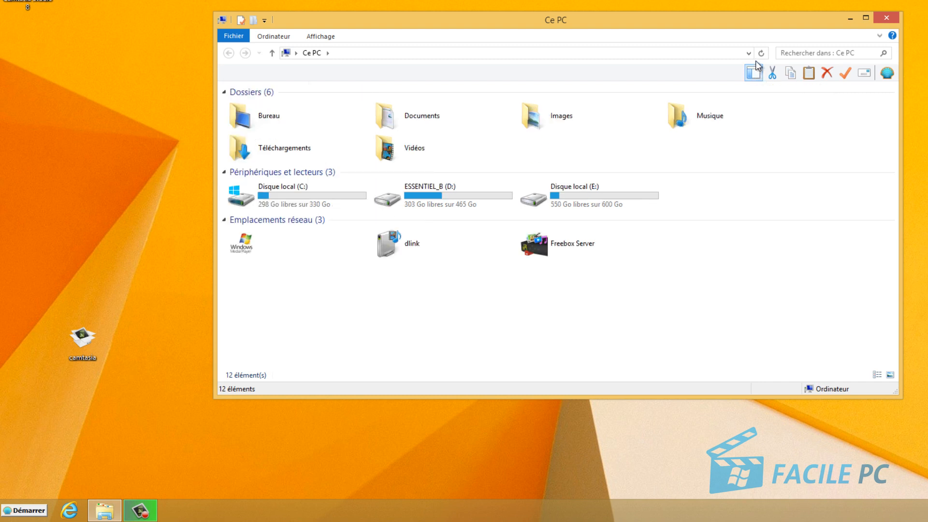
left_click(757, 74)
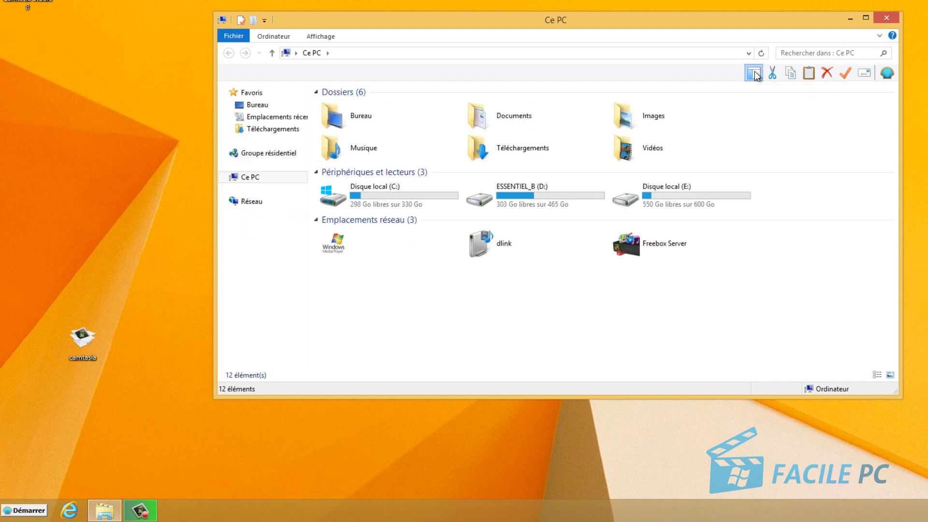
left_click(755, 74)
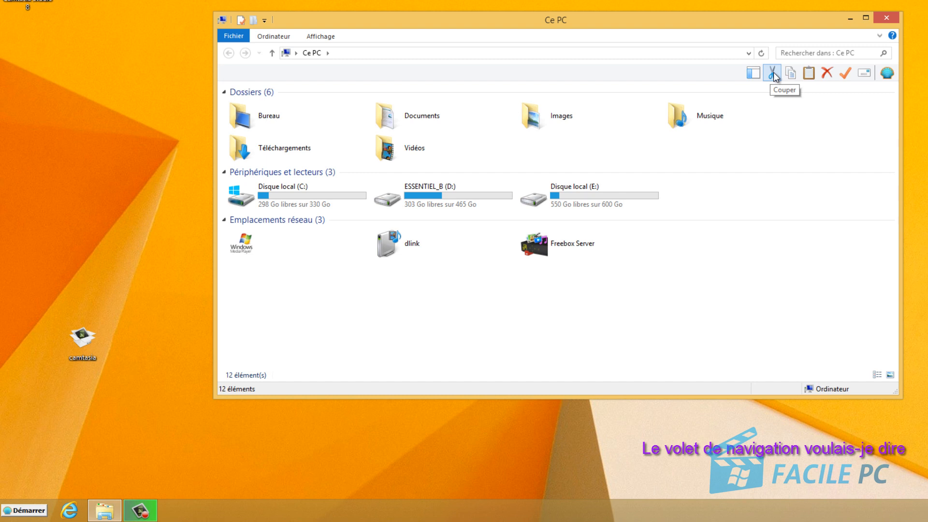
Open the Custom Production Presets 8.0 folder inside Documents, Camtasia Studio.
double_click(432, 115)
double_click(279, 106)
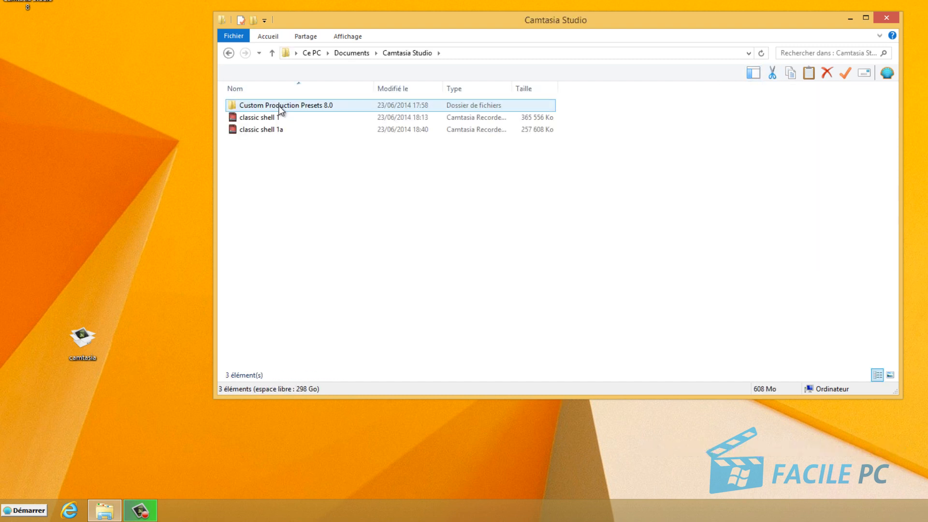
left_click(281, 105)
double_click(280, 105)
Try the cut and copy commands on the "MP4 only (up to 480p)" file.
left_click(280, 104)
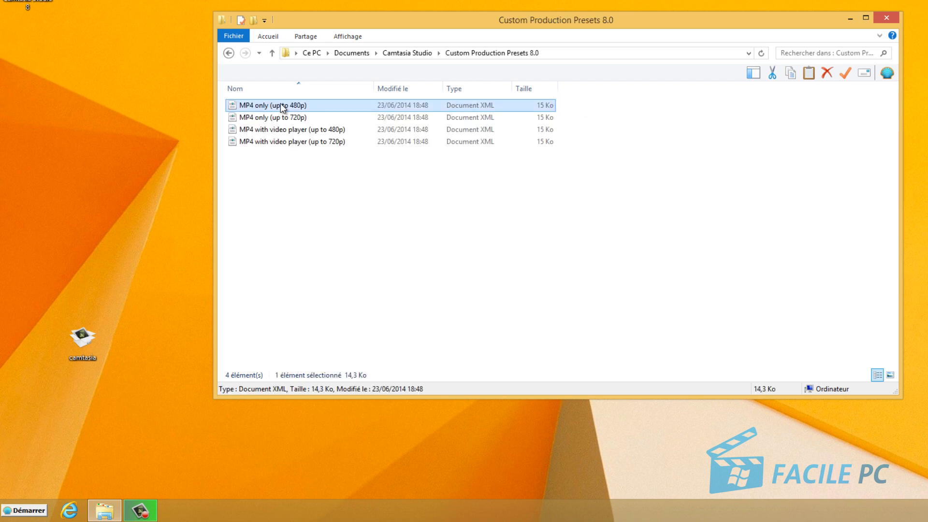
left_click(773, 73)
left_click(792, 74)
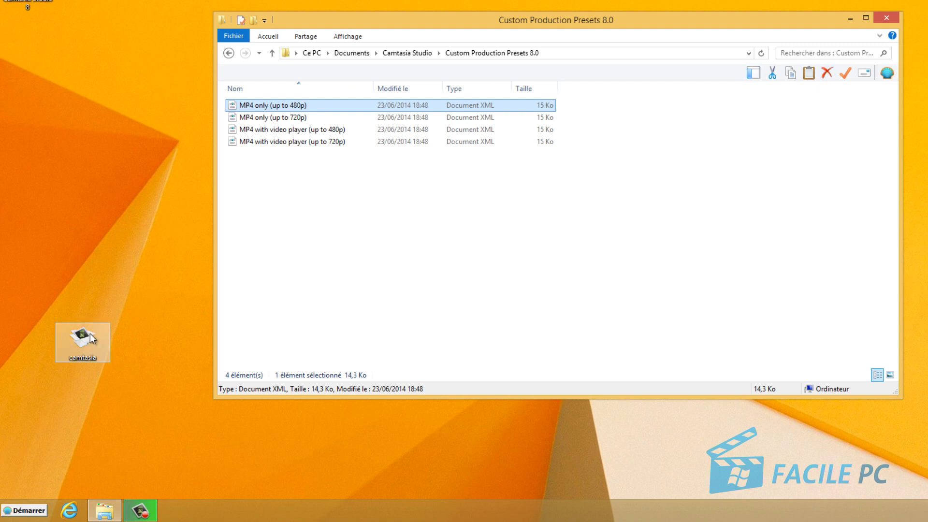
Move the camtasia application from the desktop into the Custom Production Presets 8.0 folder and delete it there.
left_click_drag(90, 339, 365, 257)
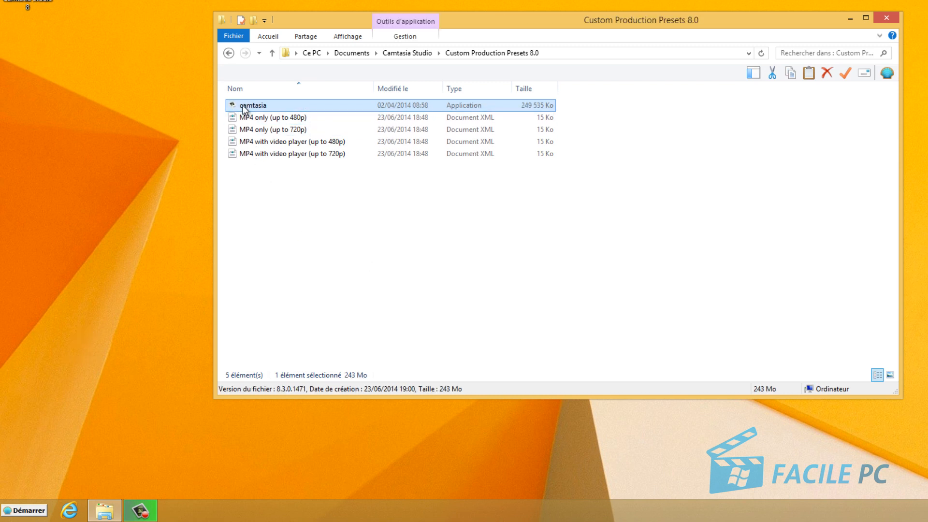
left_click(243, 105)
left_click(829, 68)
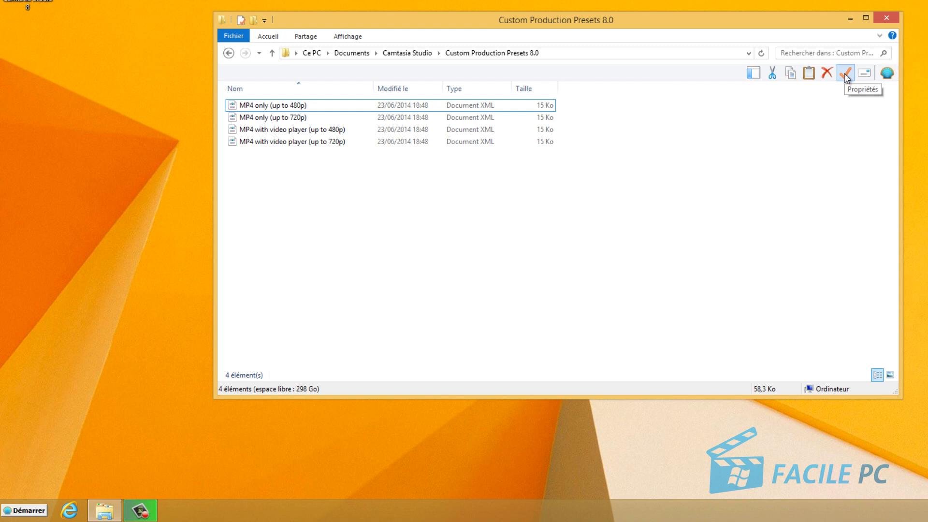
View the properties of the "MP4 only (up to 480p)" file, close them and display them again.
left_click(395, 106)
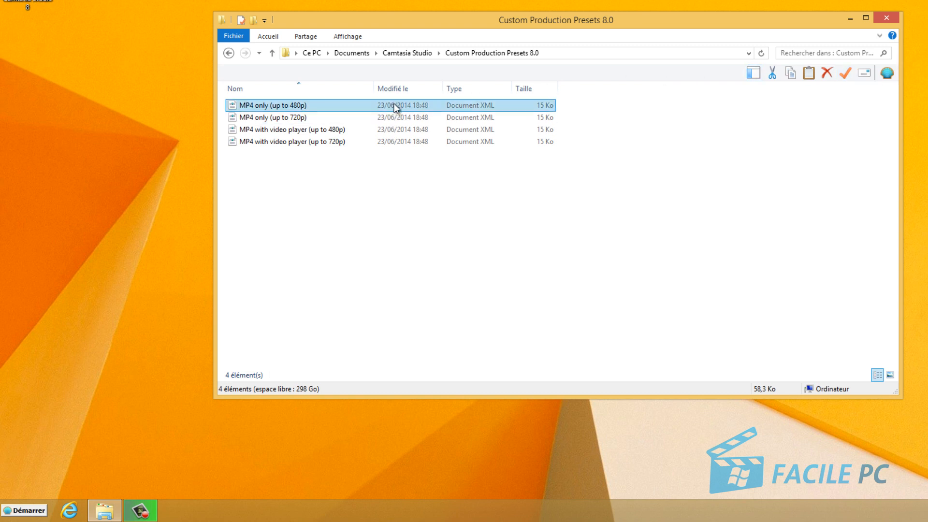
right_click(395, 104)
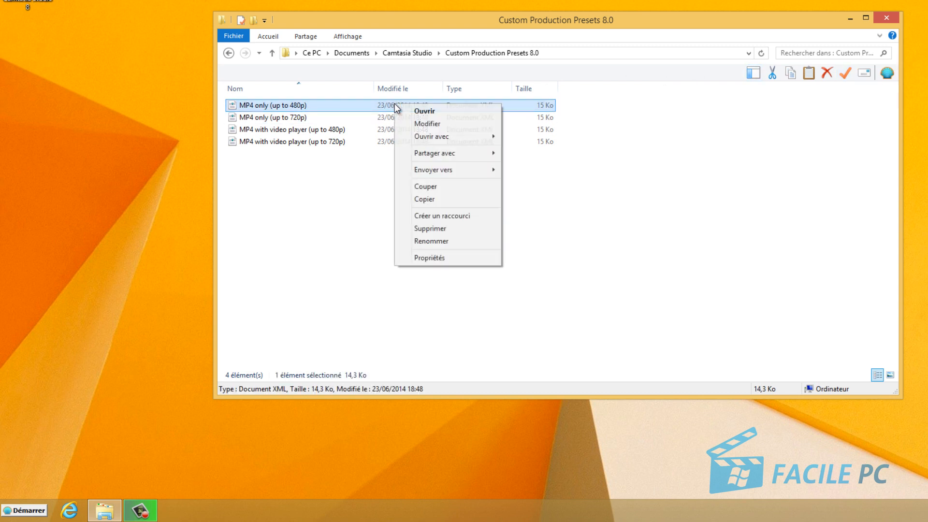
left_click(433, 258)
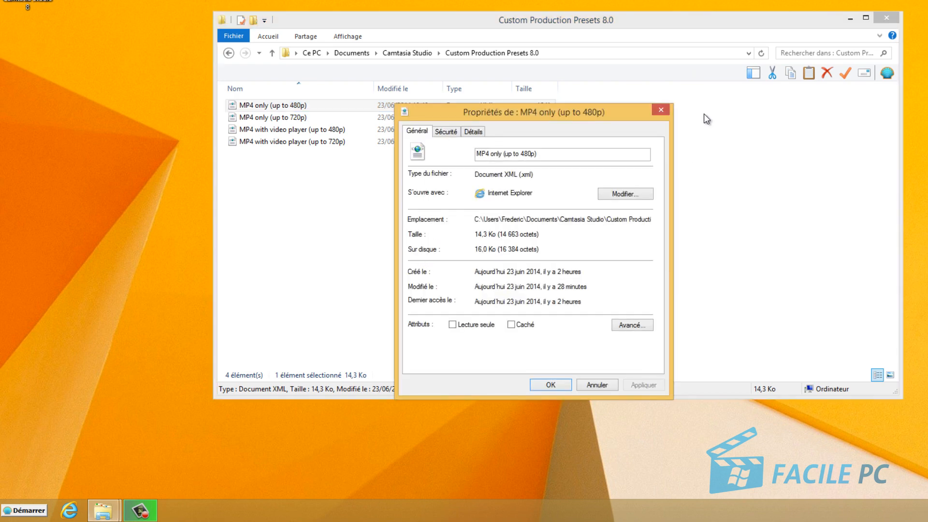
left_click(661, 110)
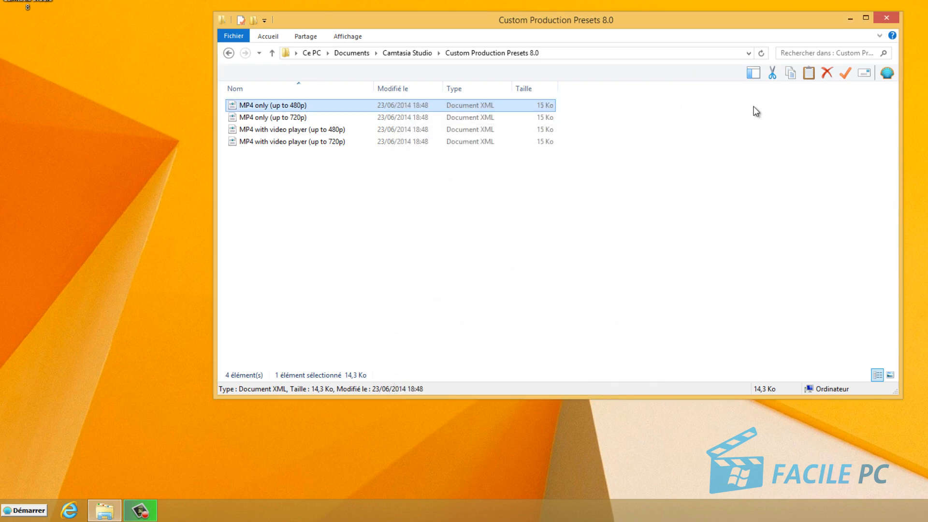
left_click(849, 75)
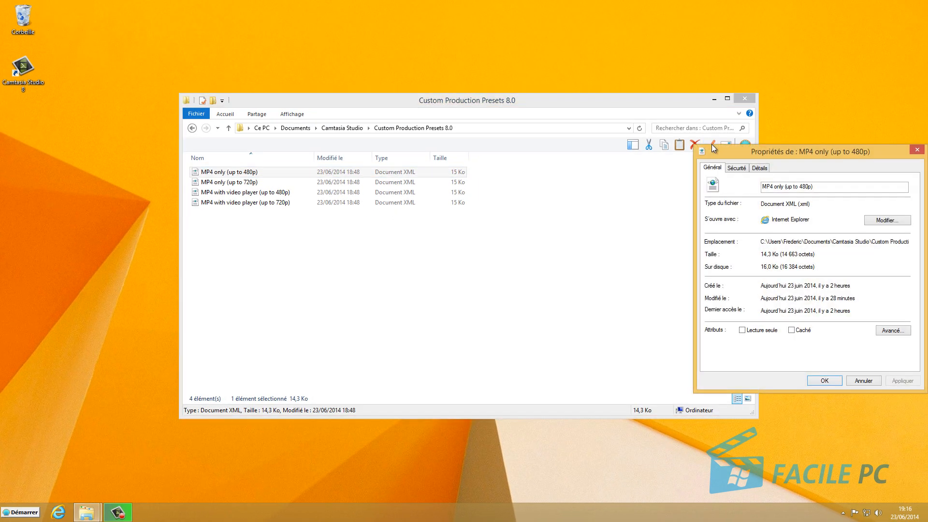
Set the Classic Explorer navigation pane style to Windows XP Simple and display the navigation pane.
left_click(917, 149)
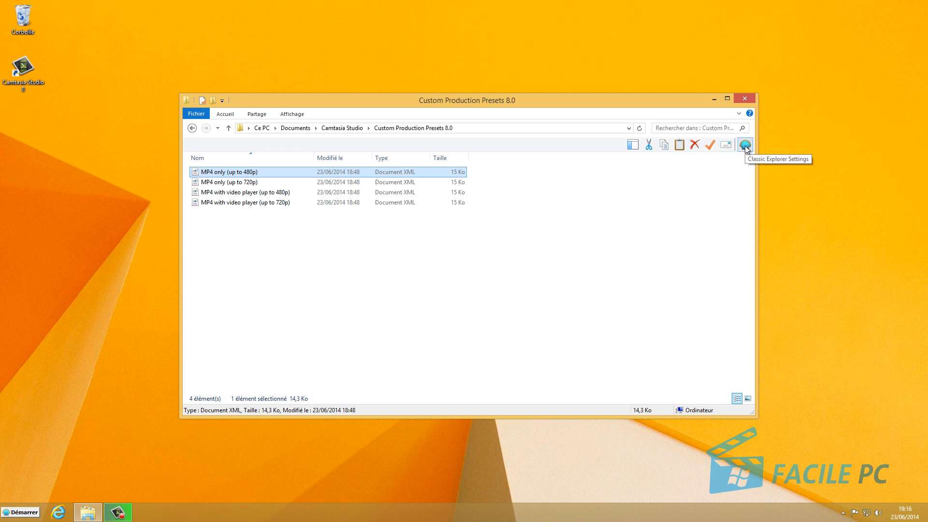
left_click(746, 145)
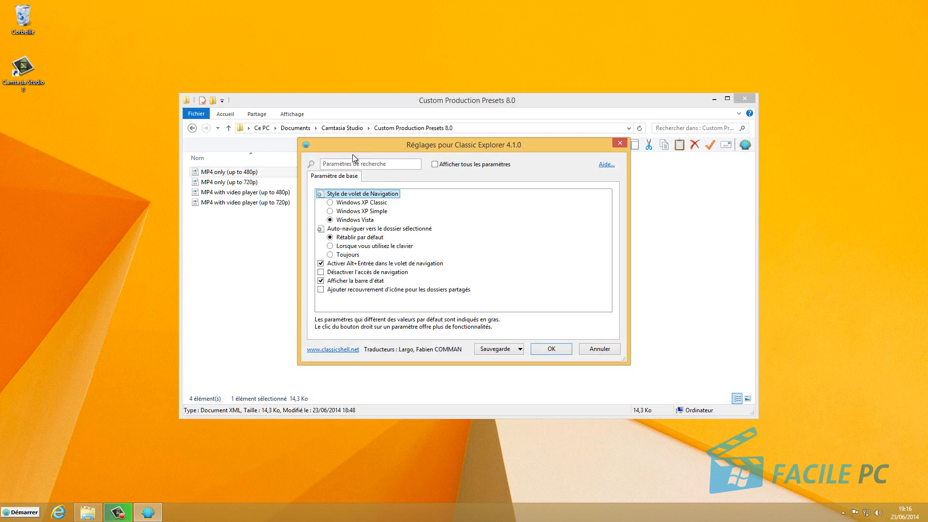
left_click_drag(391, 149, 581, 199)
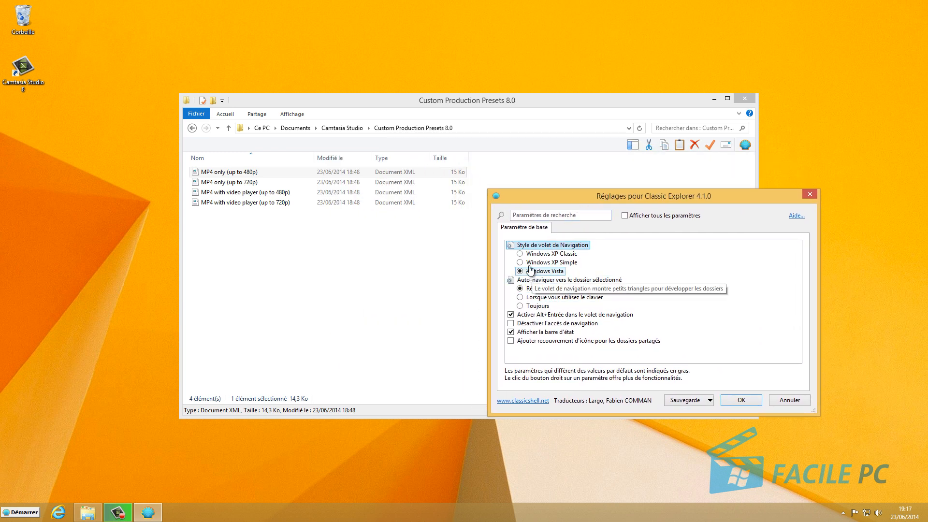
left_click(521, 263)
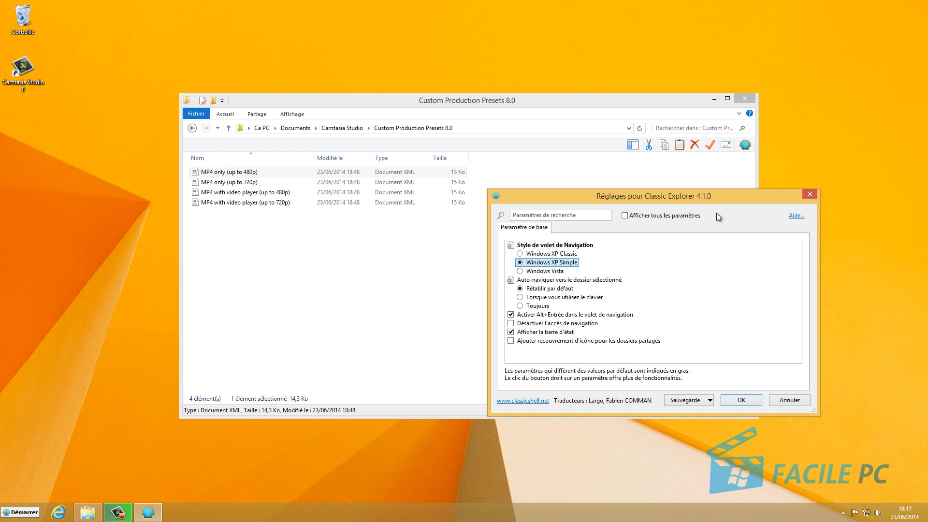
left_click(741, 400)
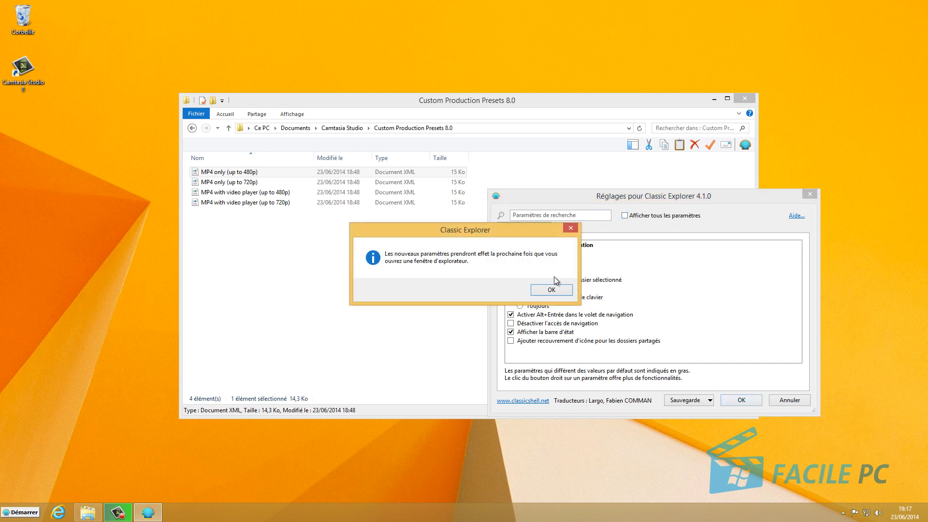
left_click(552, 291)
left_click(634, 145)
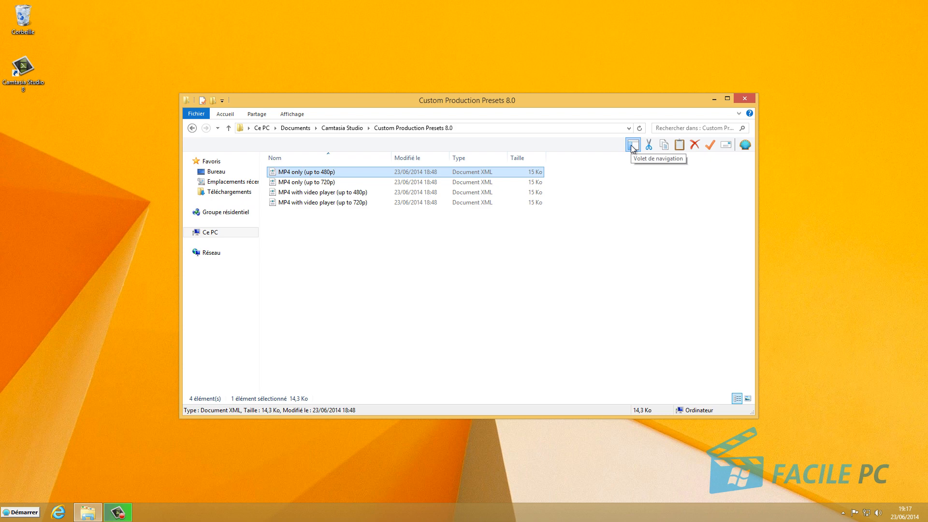
Change the navigation pane style to Windows XP Classic, then hide the navigation pane and show it again.
left_click(745, 145)
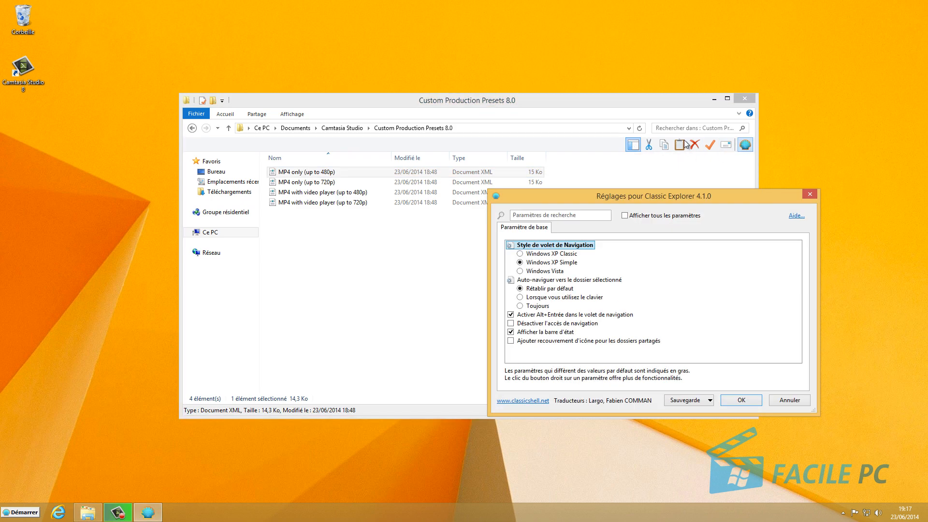
left_click(572, 255)
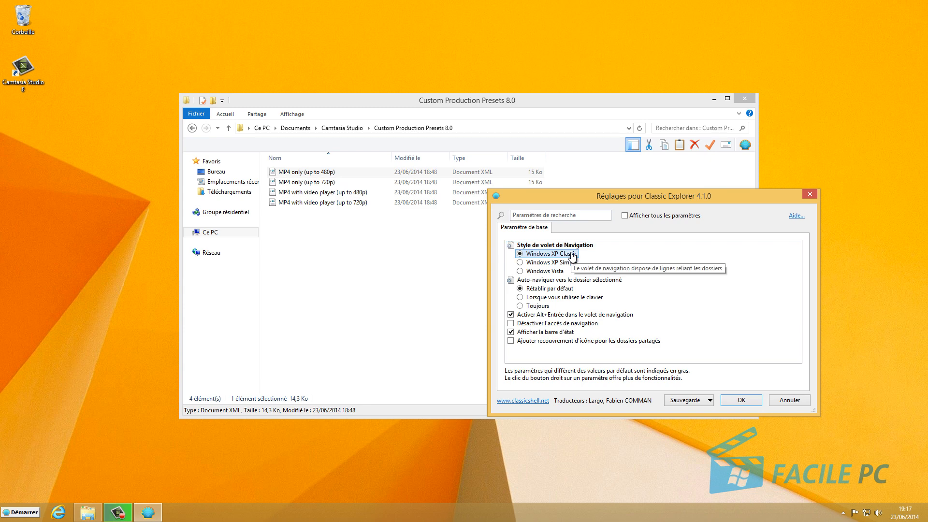
left_click(742, 400)
left_click(552, 290)
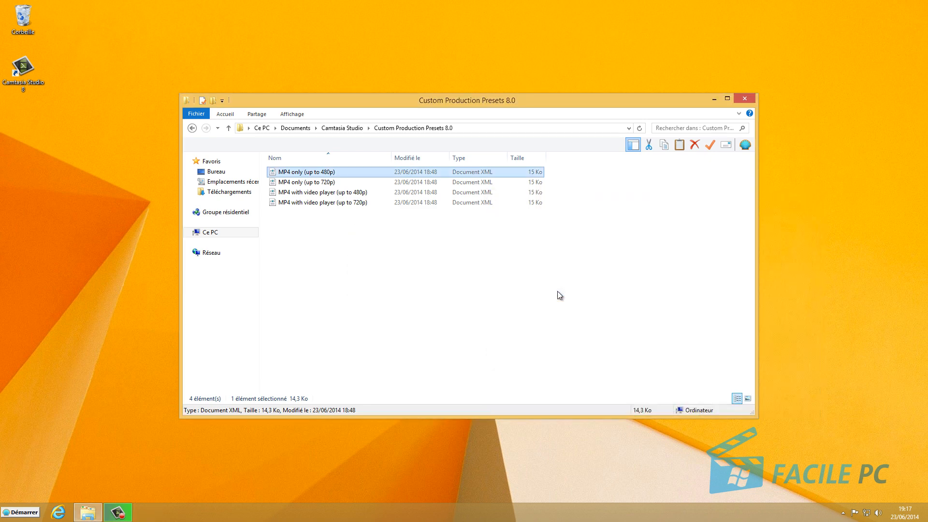
left_click(633, 145)
left_click(634, 145)
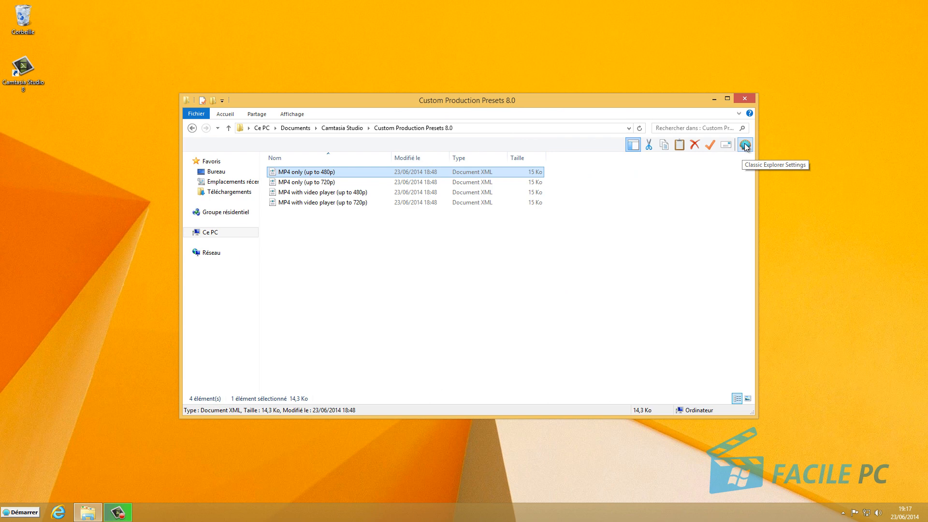
Try the Alt+Enter option for the navigation pane in the Classic Explorer settings and discard the changes.
left_click(745, 145)
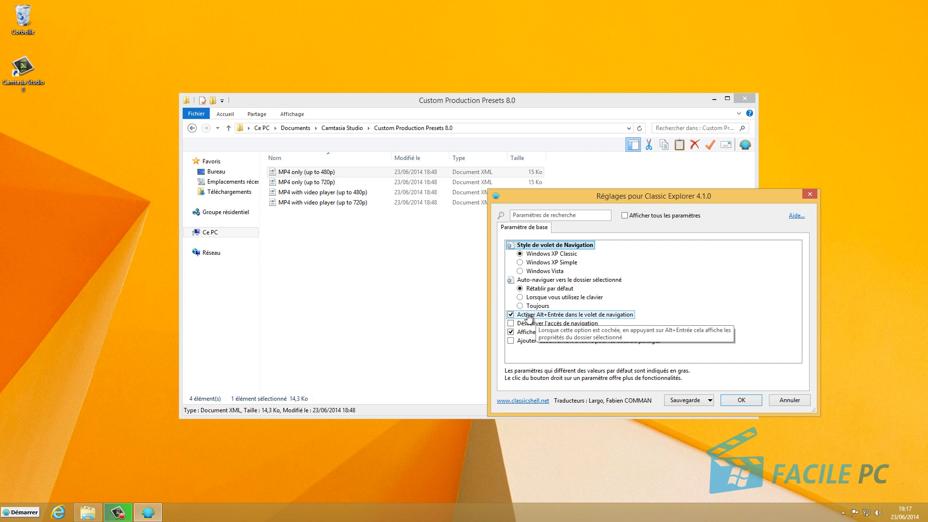
left_click(512, 315)
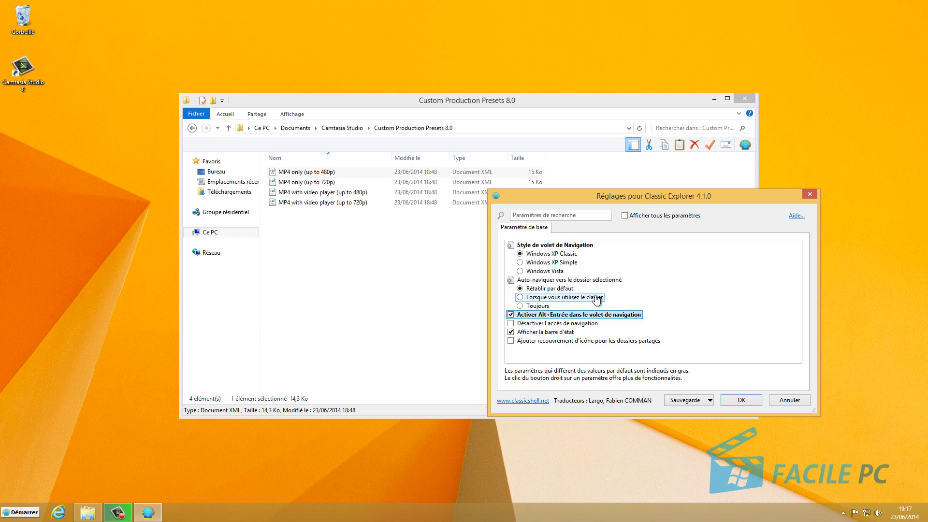
left_click(797, 401)
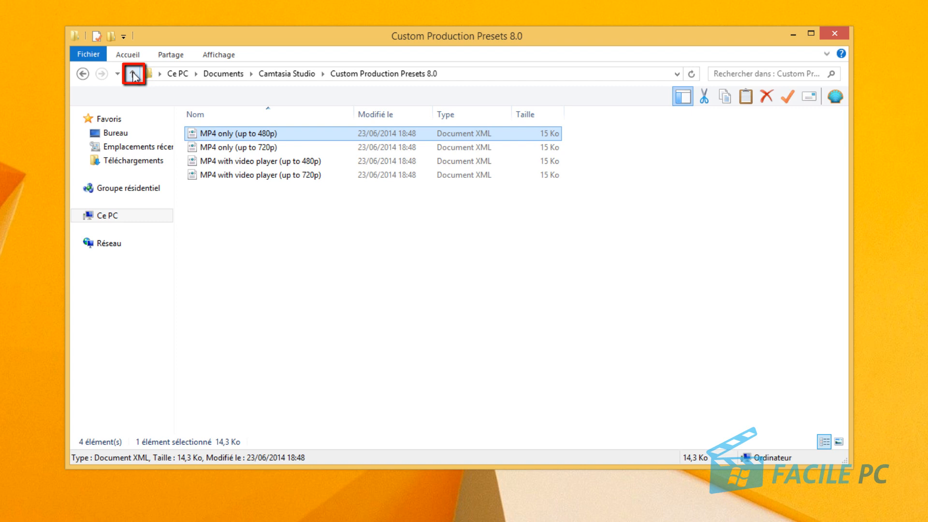
Go up two folder levels from Custom Production Presets 8.0 to Documents.
left_click(134, 74)
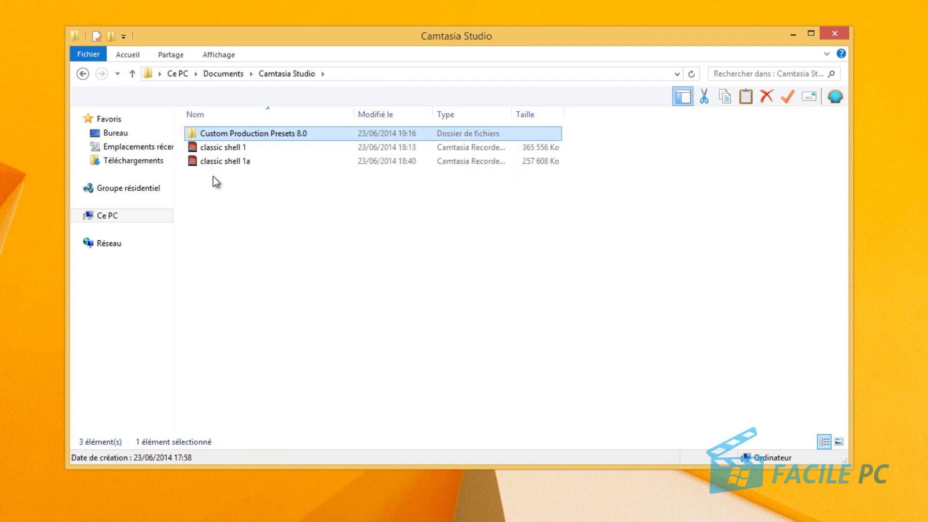
left_click(134, 74)
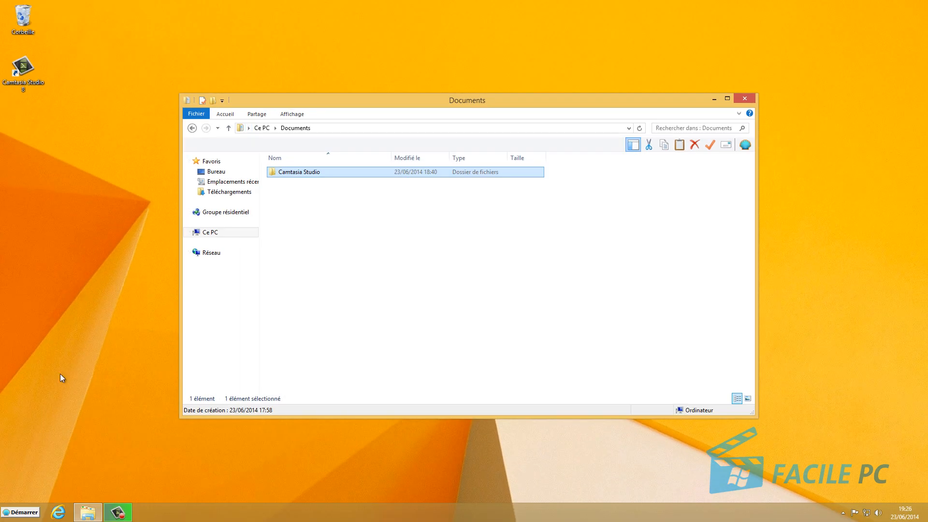
Open the Classic IE settings from the Classic Shell programs, switch to the basic settings and back to all settings.
left_click(20, 513)
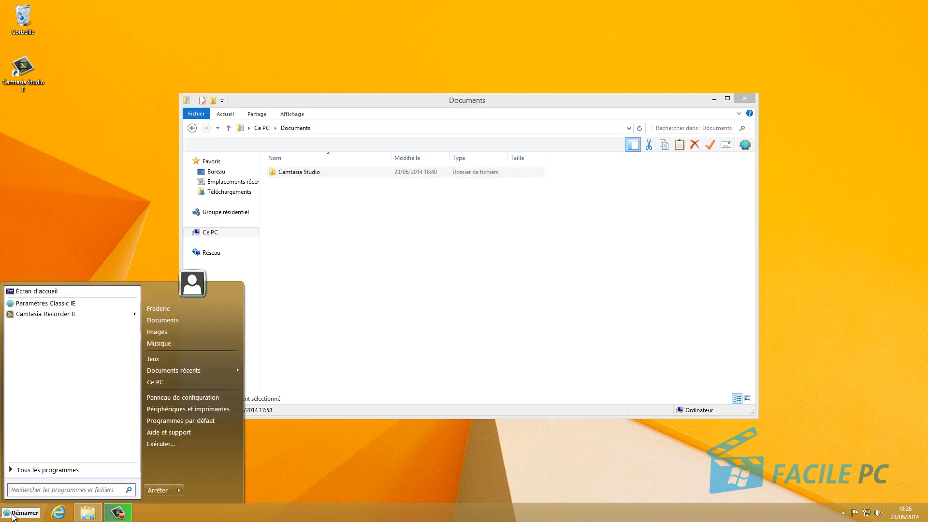
left_click(47, 469)
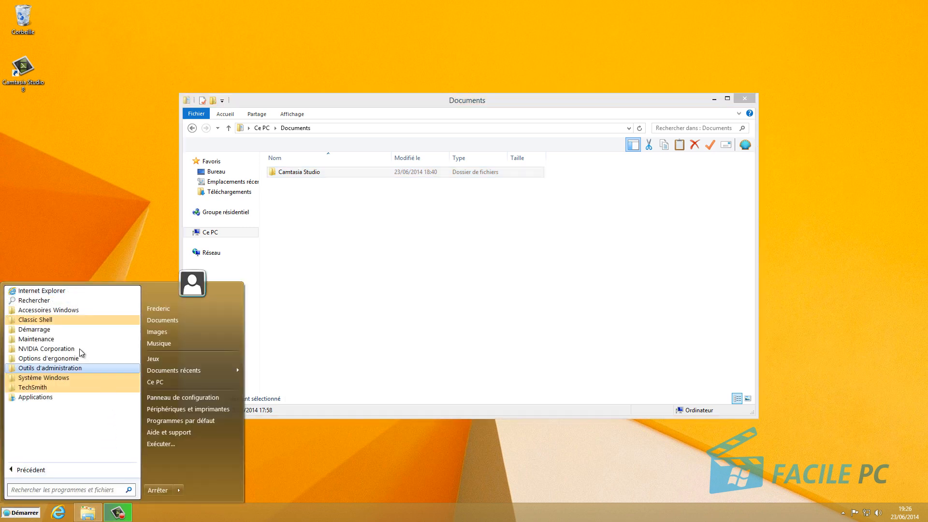
left_click(72, 321)
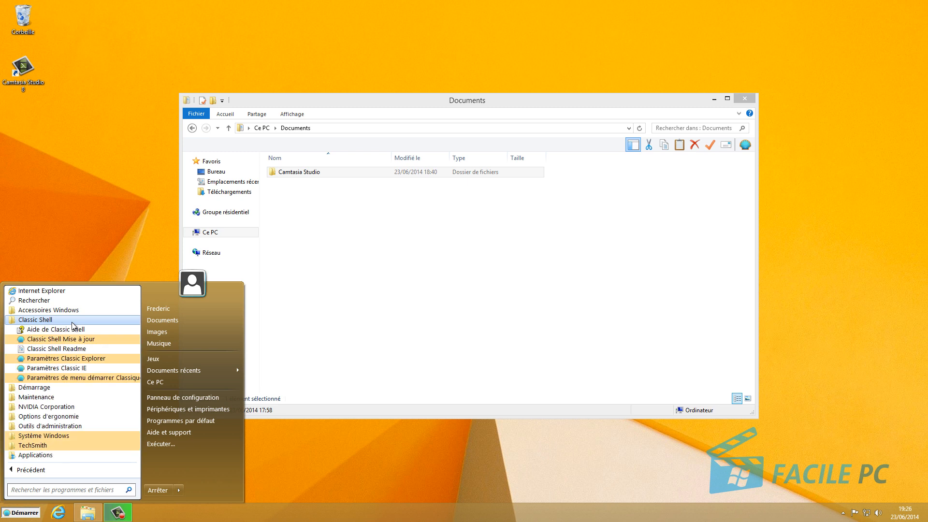
left_click(59, 368)
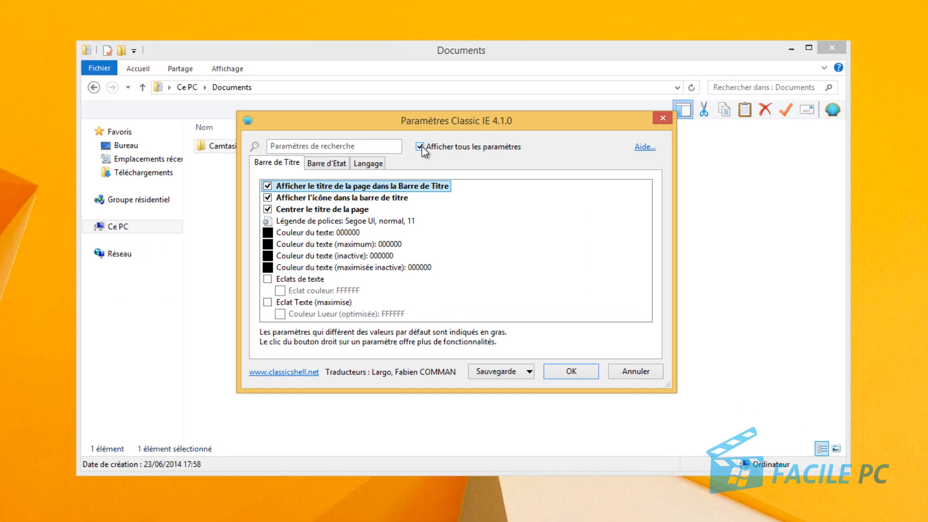
left_click(436, 172)
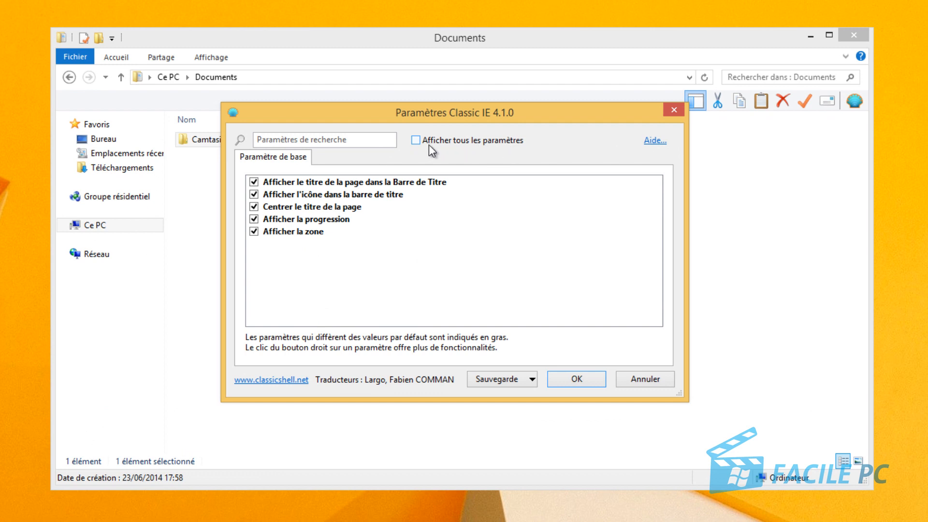
left_click(416, 143)
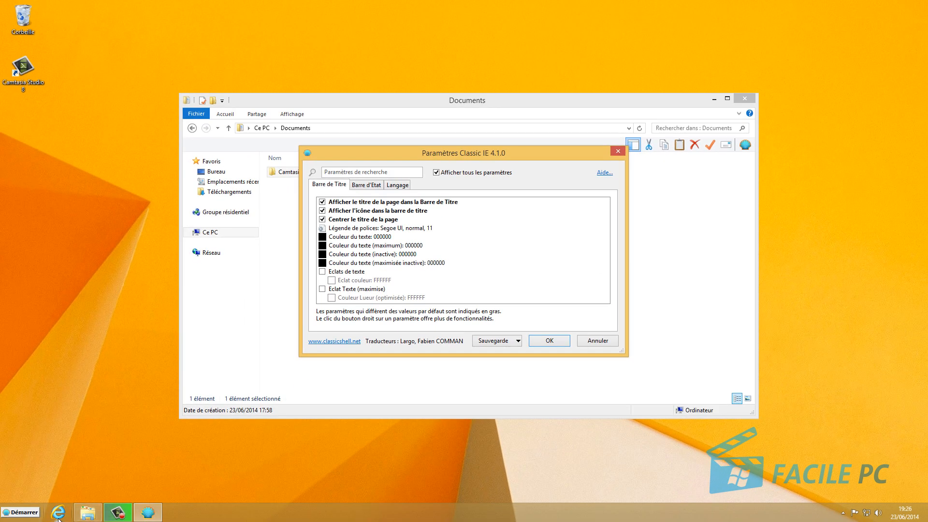
Turn off the title bar icon and the centred page title in the Classic IE settings, and restart Internet Explorer.
left_click(58, 513)
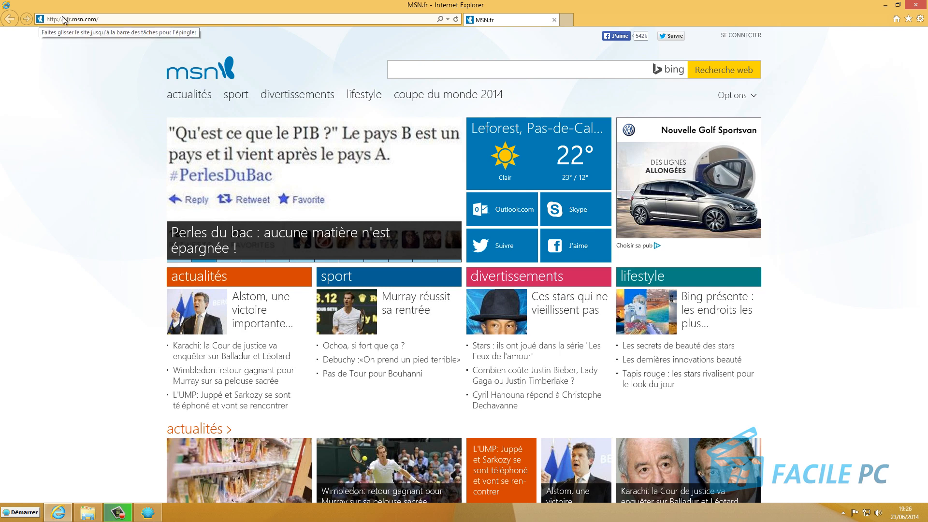
left_click(148, 512)
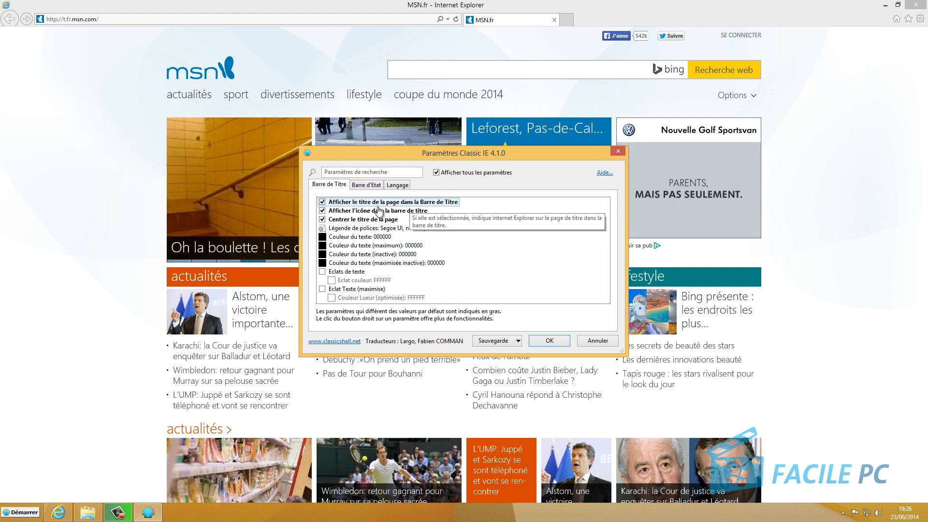
left_click(322, 211)
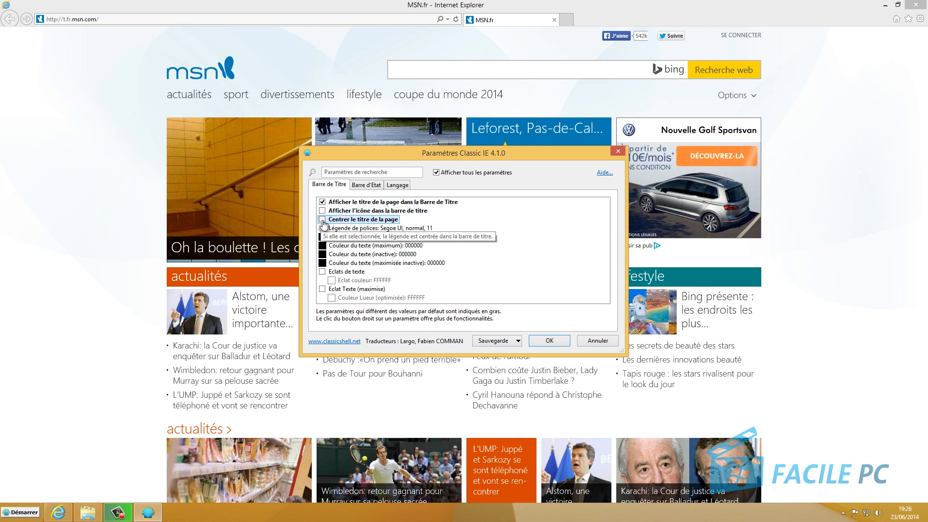
left_click(557, 342)
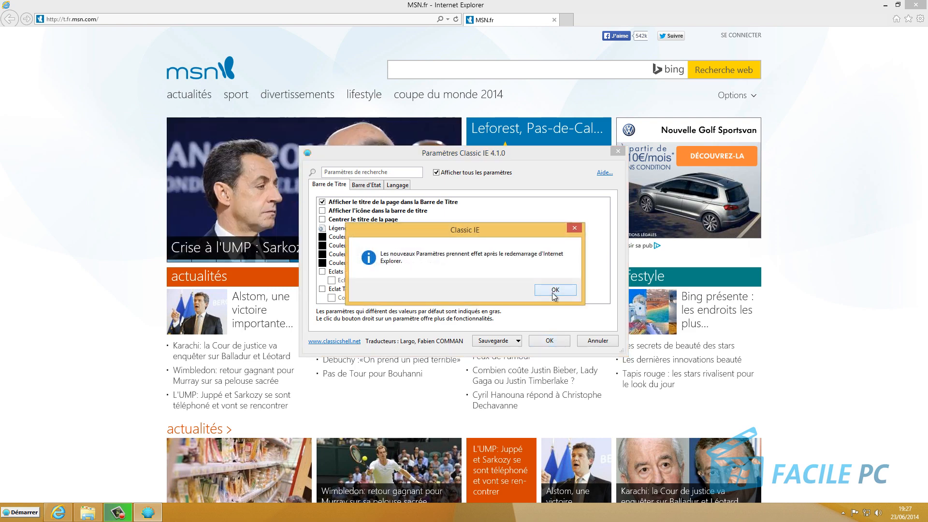
left_click(555, 290)
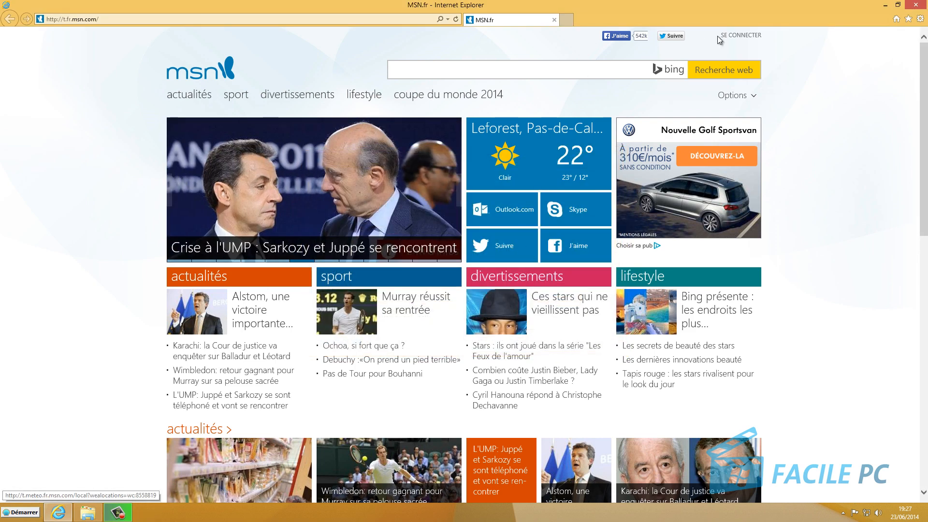
left_click(916, 6)
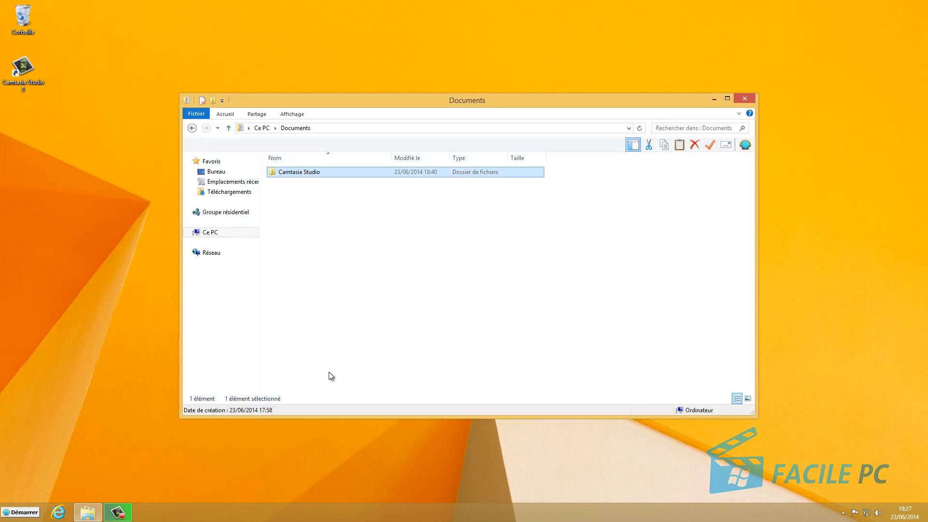
left_click(58, 512)
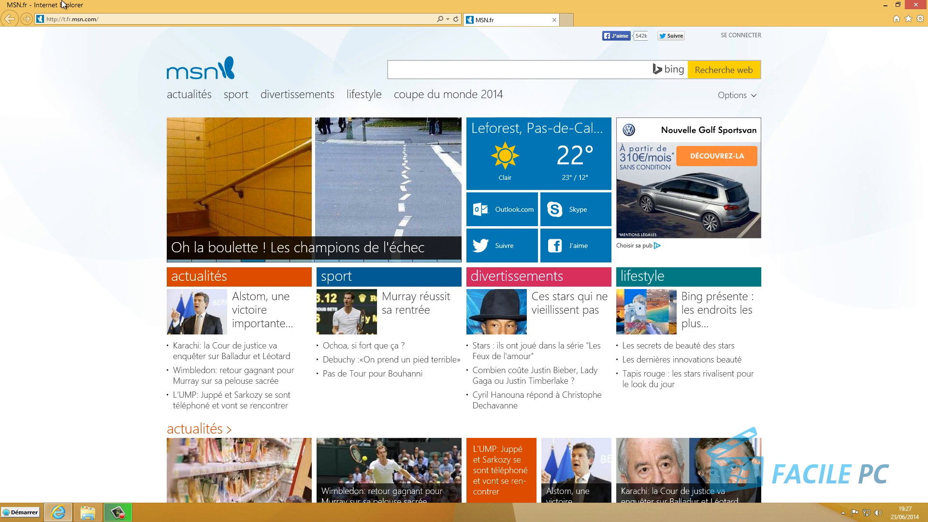
Reopen the Classic IE settings and re-enable the title bar icon and the centred page title.
left_click(19, 512)
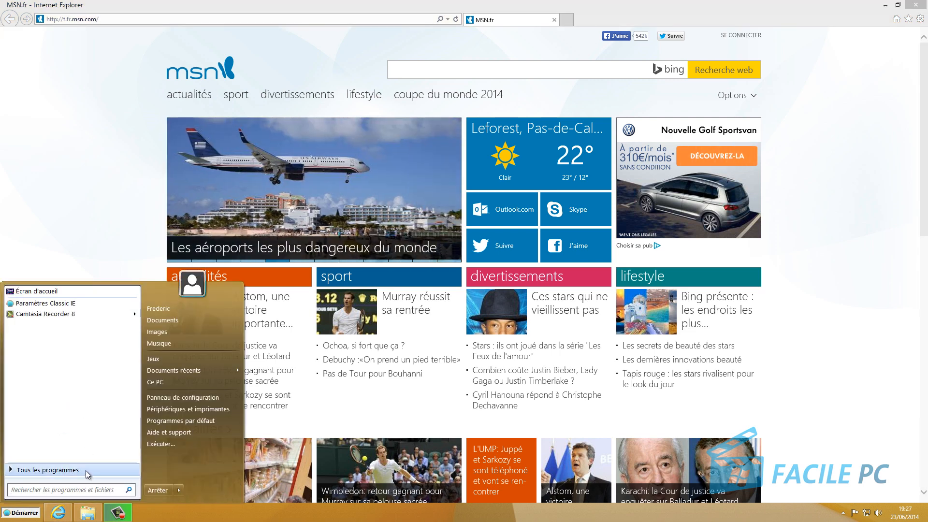
left_click(85, 470)
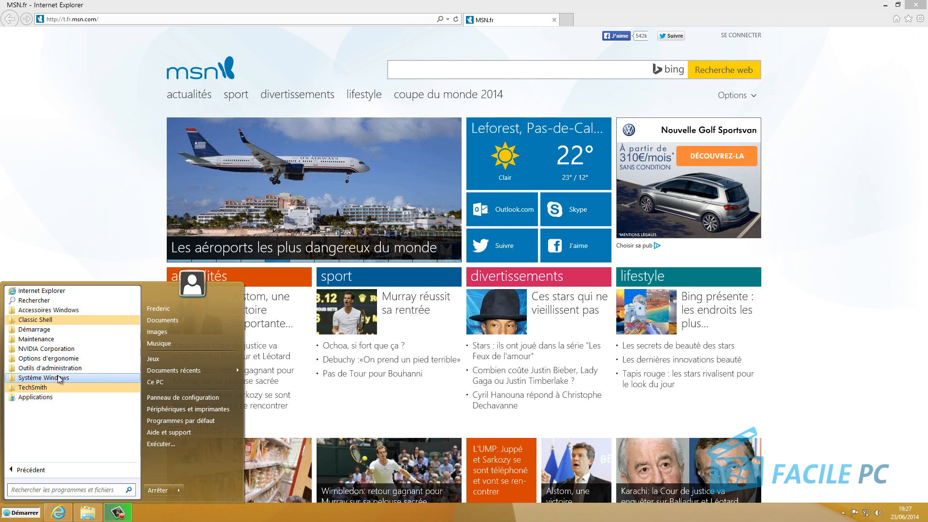
left_click(55, 320)
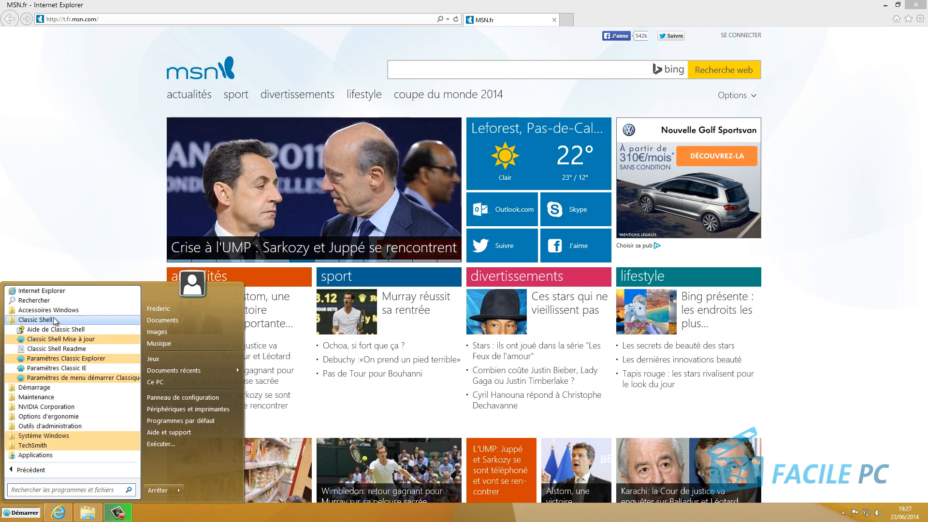
left_click(56, 368)
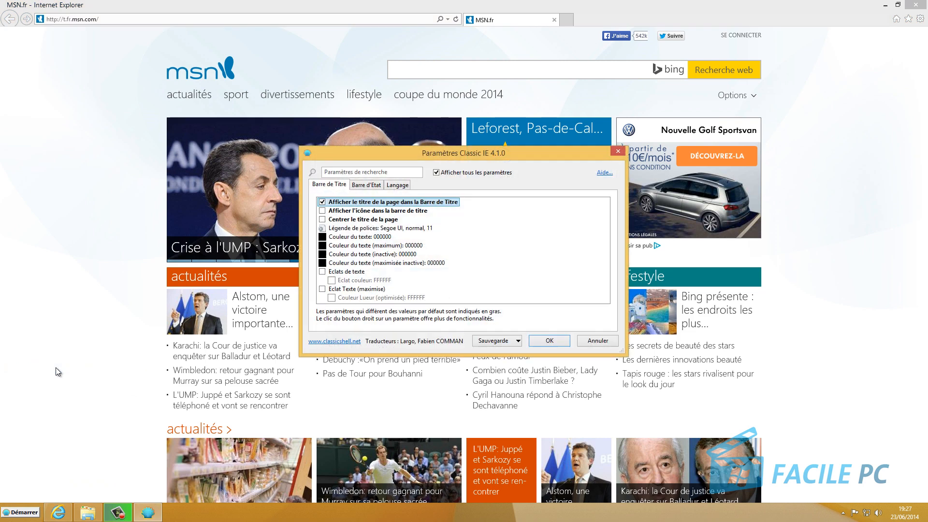
left_click(323, 211)
left_click(323, 220)
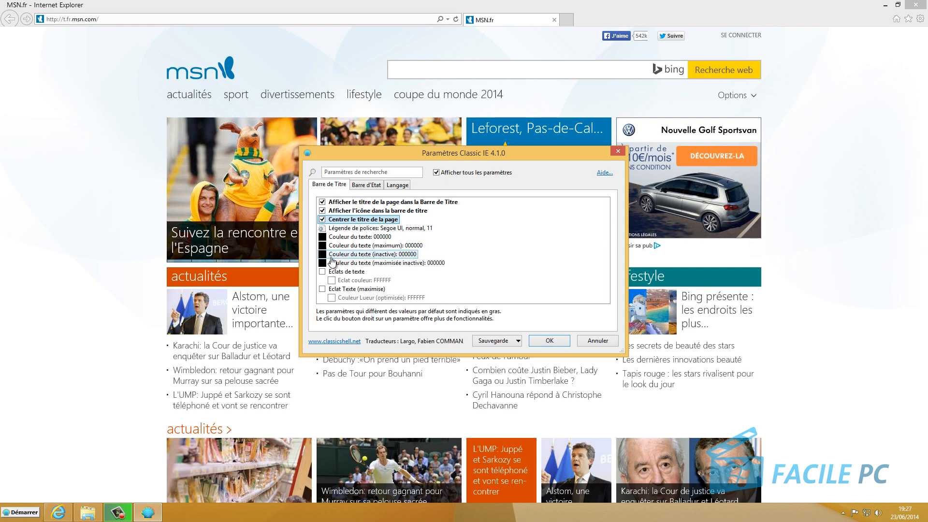
Examine the status bar options in the Classic IE settings.
left_click(363, 185)
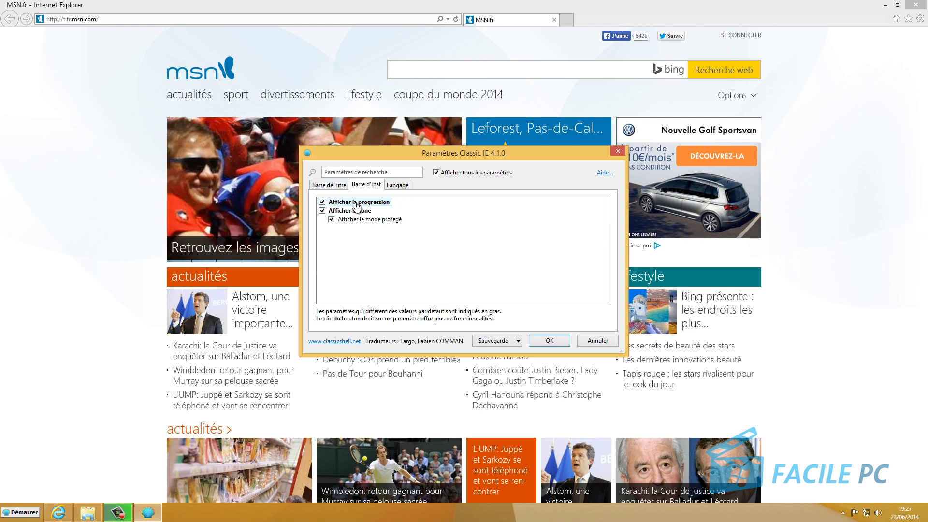
mouse_move(352, 221)
mouse_move(364, 207)
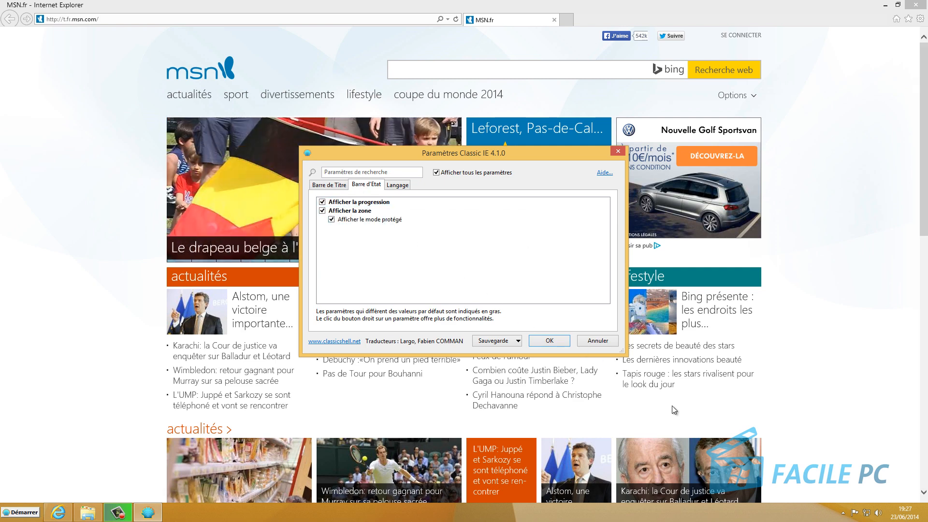
Turn off the protected mode display in the Classic IE status bar options and show the interface language settings.
left_click(331, 220)
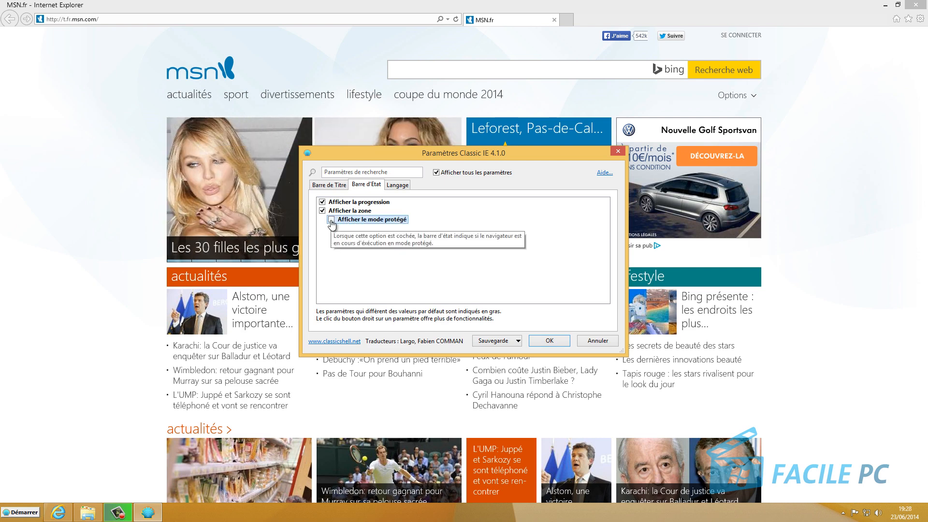
left_click(393, 187)
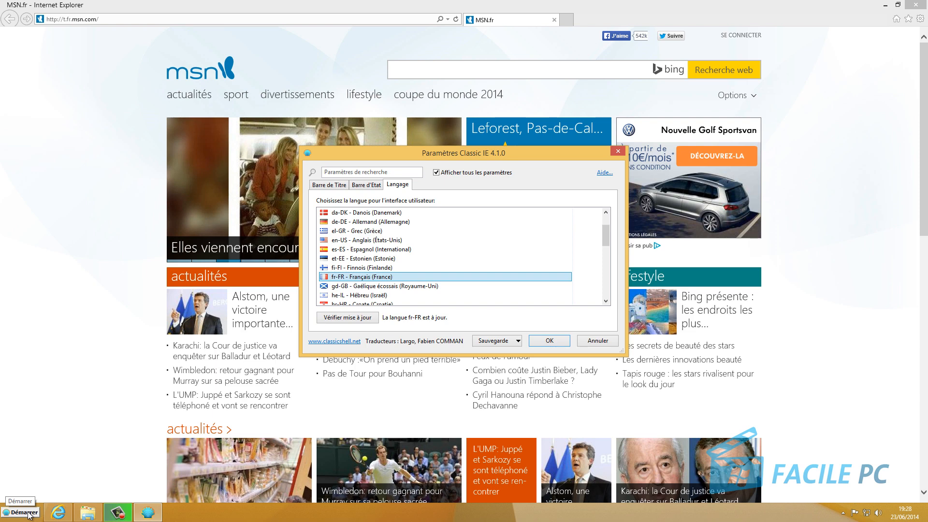
Switch to File Explorer to view the Classic Explorer settings command in the Documents folder's toolbar, and close that window.
left_click(88, 512)
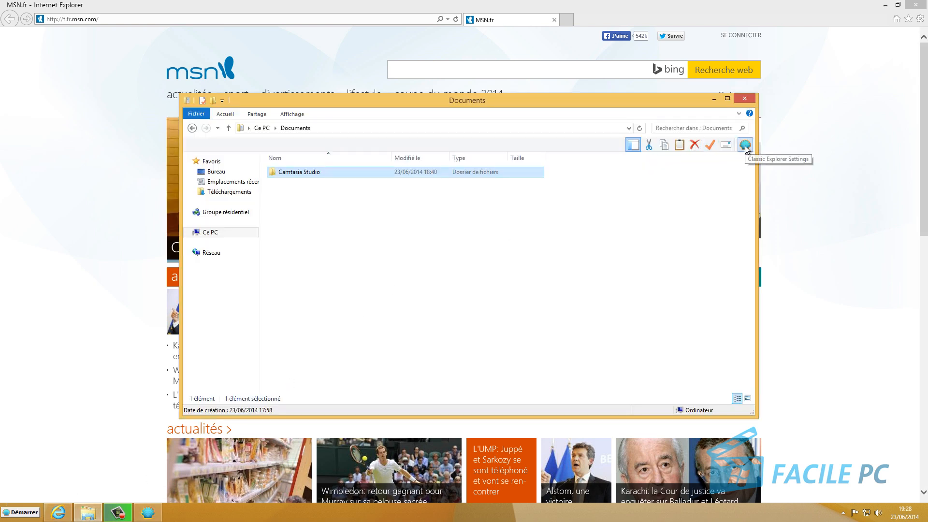
left_click(745, 99)
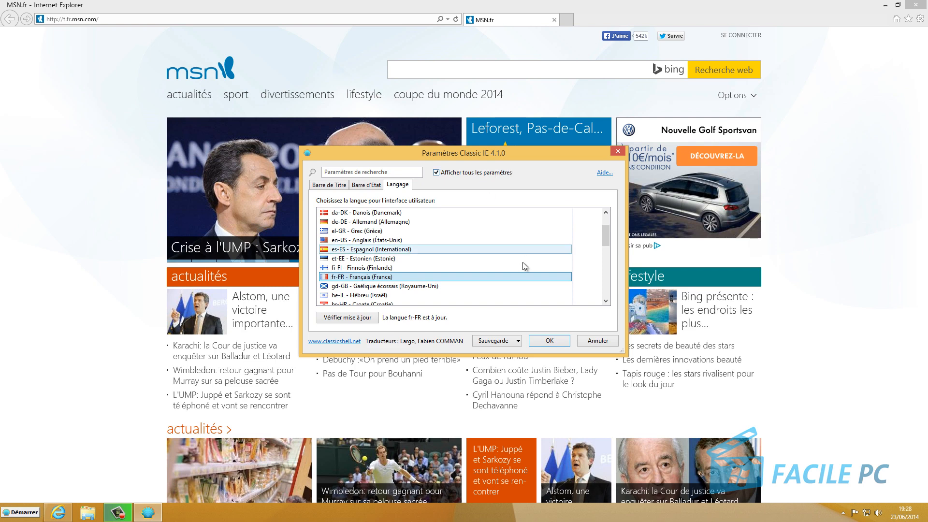
Save the Classic IE settings, acknowledge the restart notice and close Internet Explorer.
left_click(561, 343)
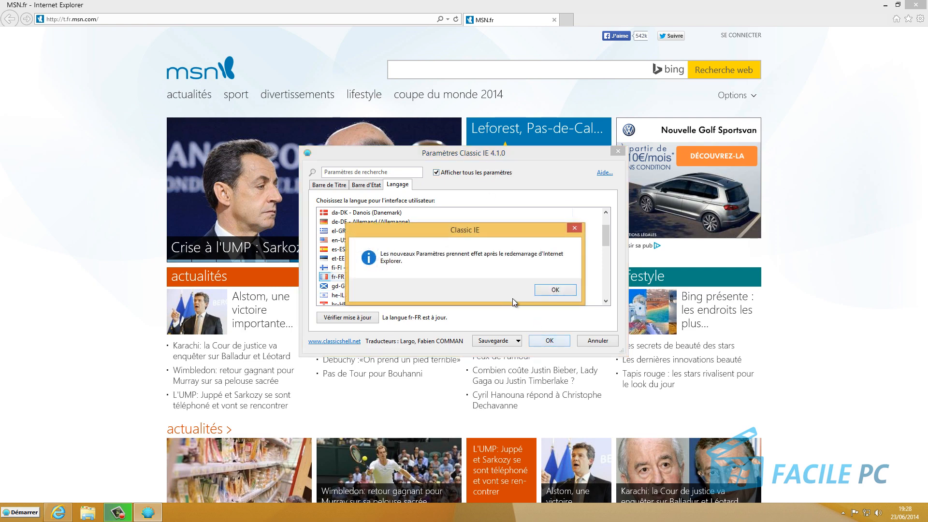
left_click(555, 290)
left_click(921, 6)
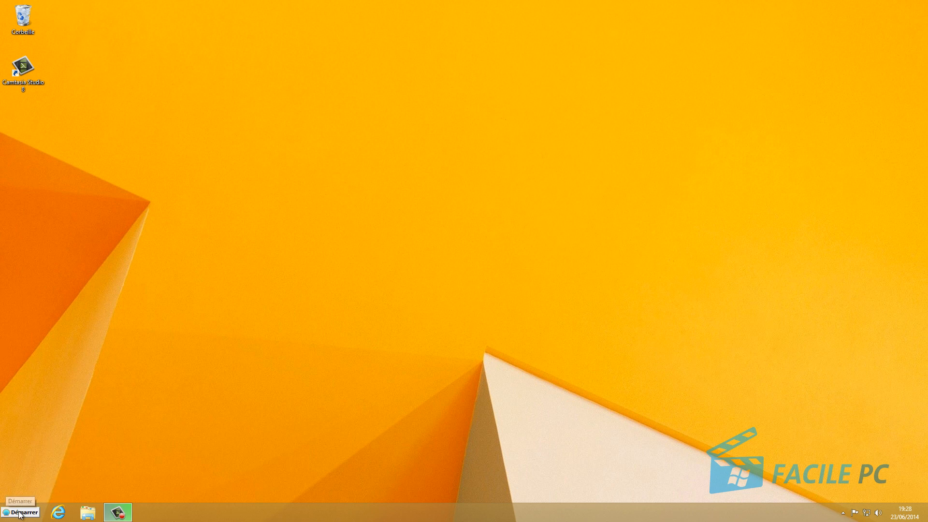
Open the Ce PC window in File Explorer to review the Classic Explorer toolbar, and close it again.
left_click(87, 513)
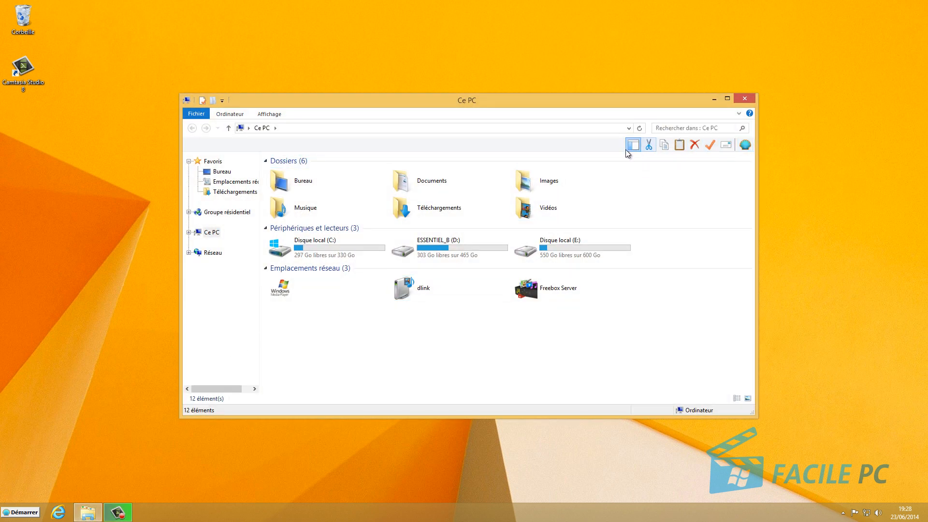
left_click(745, 99)
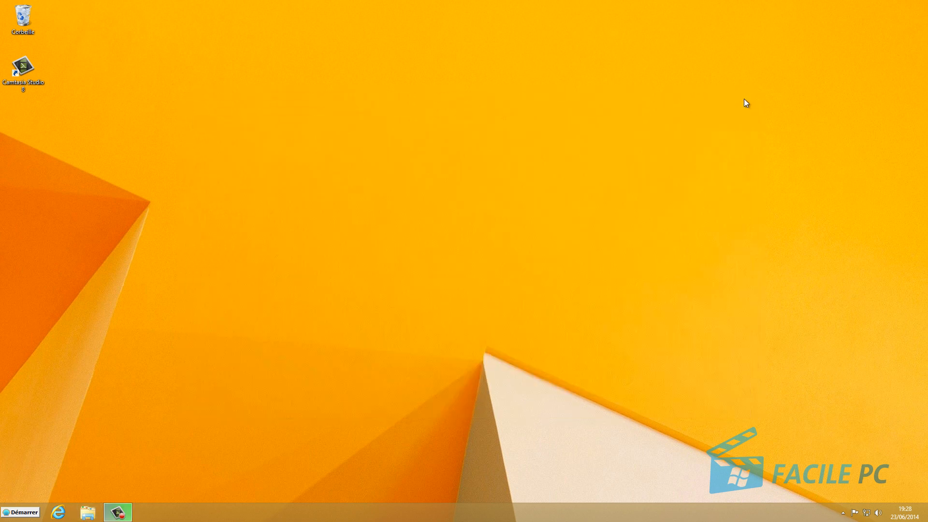